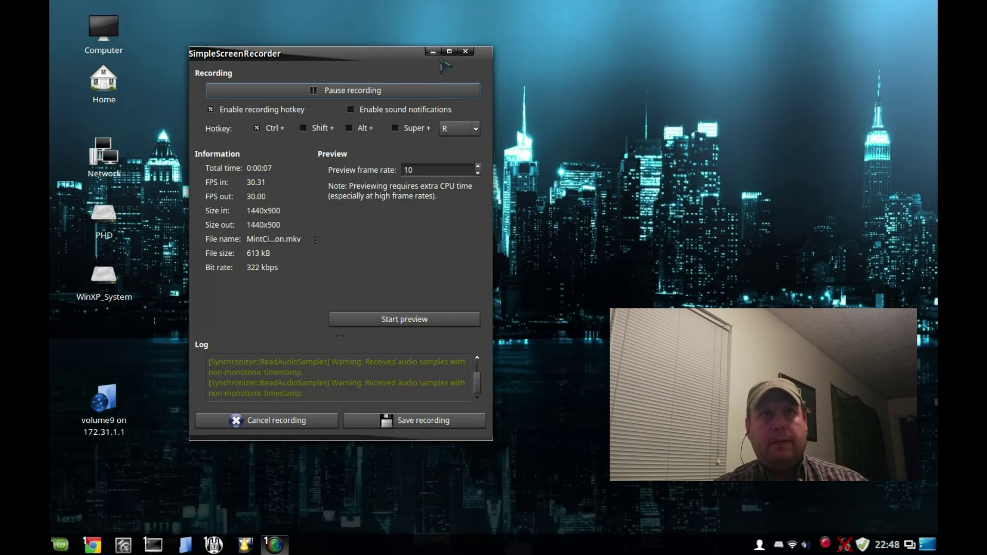
Minimize the SimpleScreenRecorder window to reveal the desktop with its drive and network icons
{"action": "left_click", "coordinate": [433, 51]}
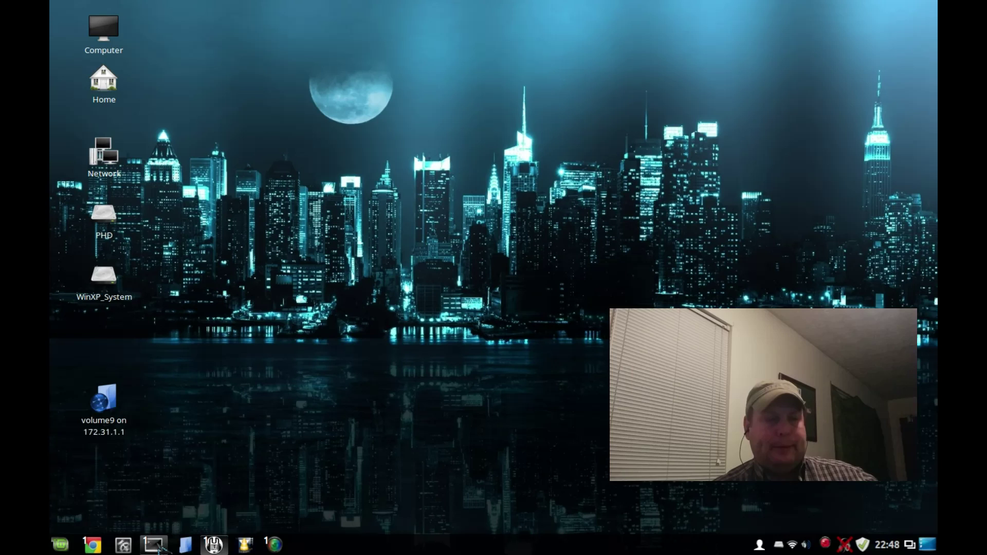
{"action": "mouse_move", "coordinate": [159, 549]}
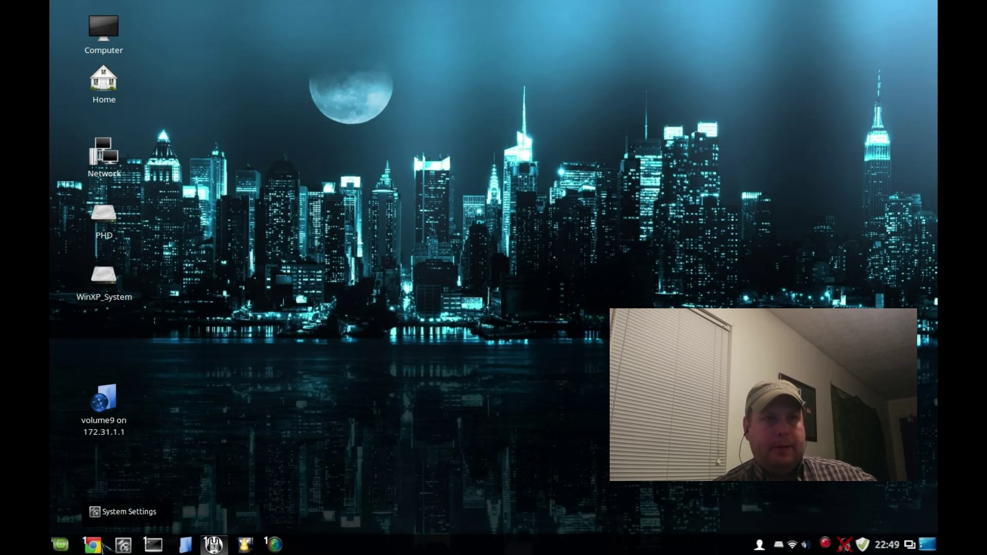
{"action": "left_click", "coordinate": [60, 544]}
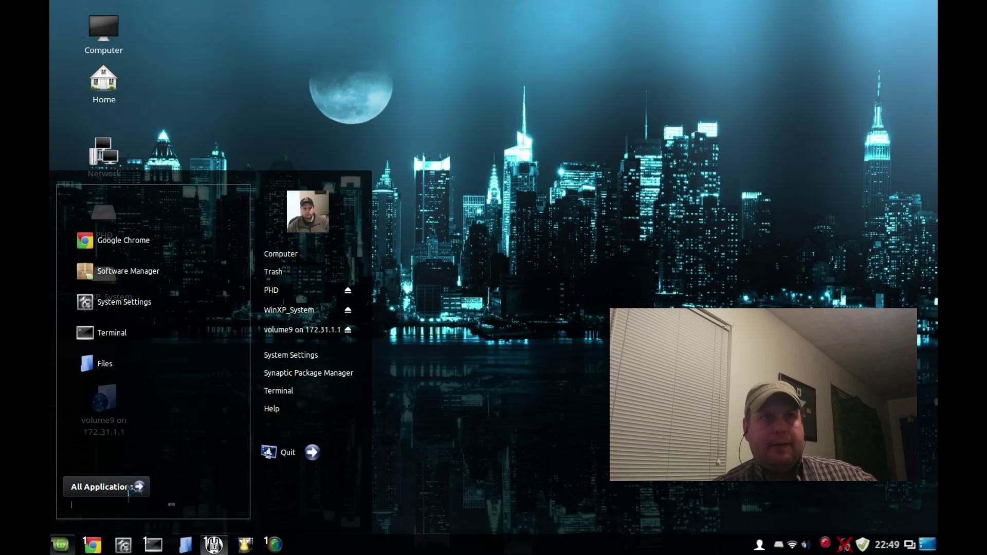
{"action": "left_click", "coordinate": [129, 487]}
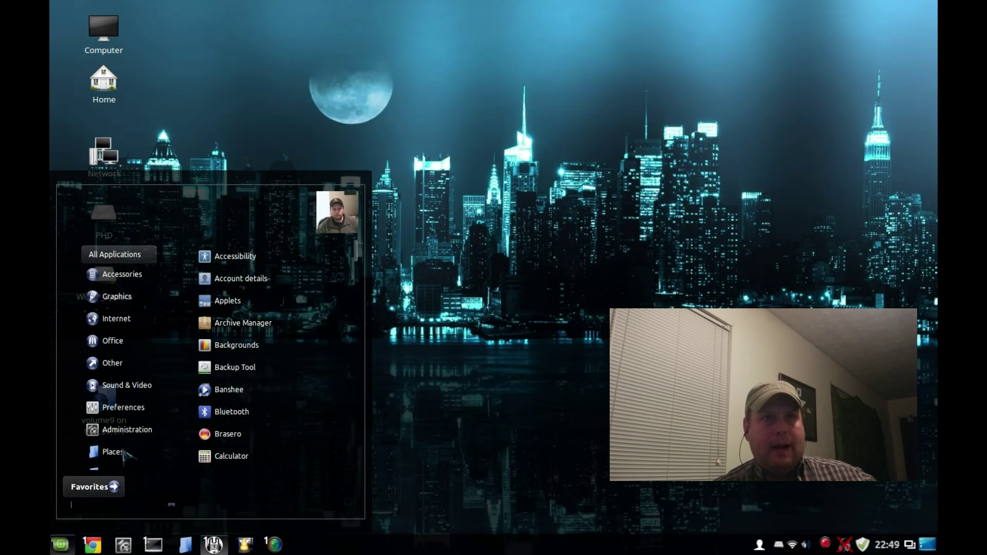
{"action": "mouse_move", "coordinate": [131, 294]}
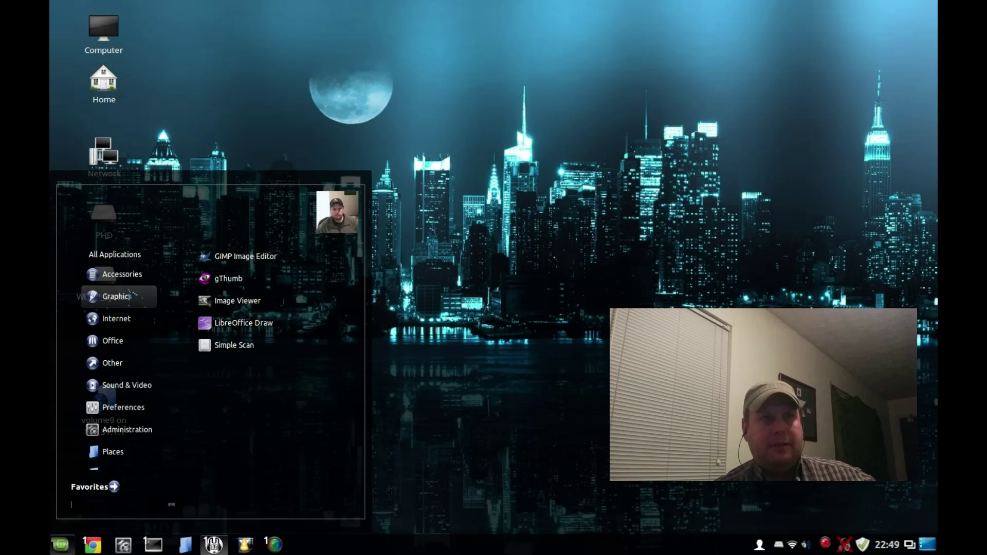
{"action": "mouse_move", "coordinate": [128, 320]}
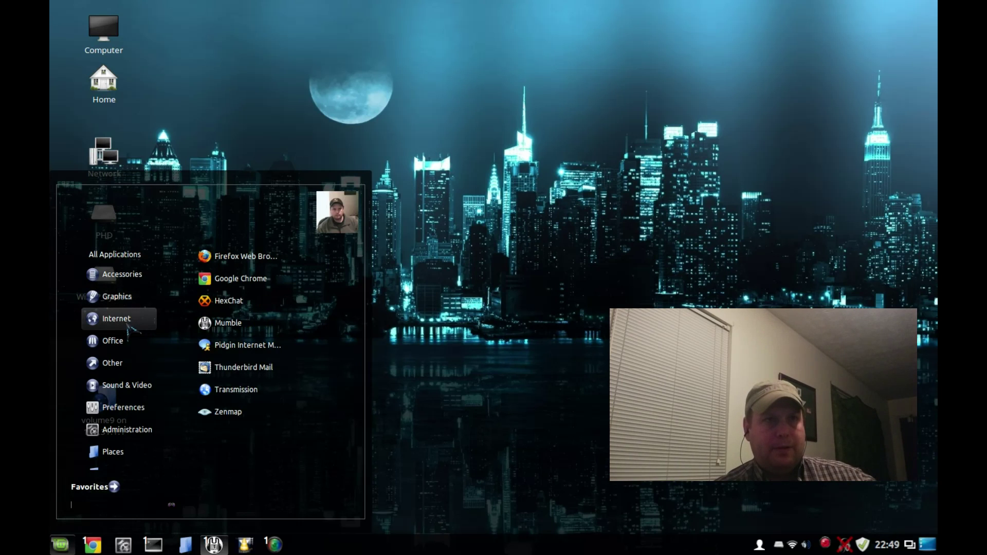
{"action": "mouse_move", "coordinate": [126, 342]}
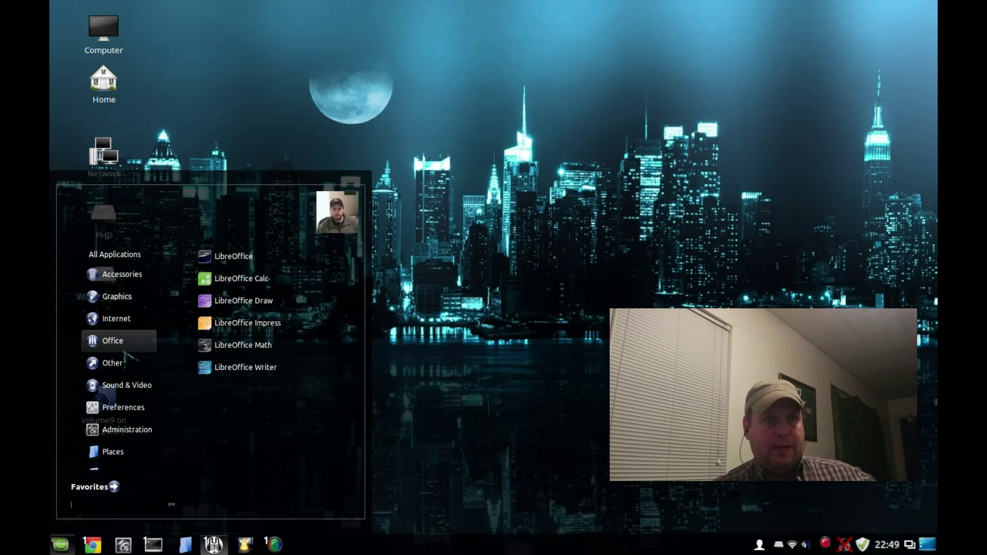
{"action": "mouse_move", "coordinate": [124, 363]}
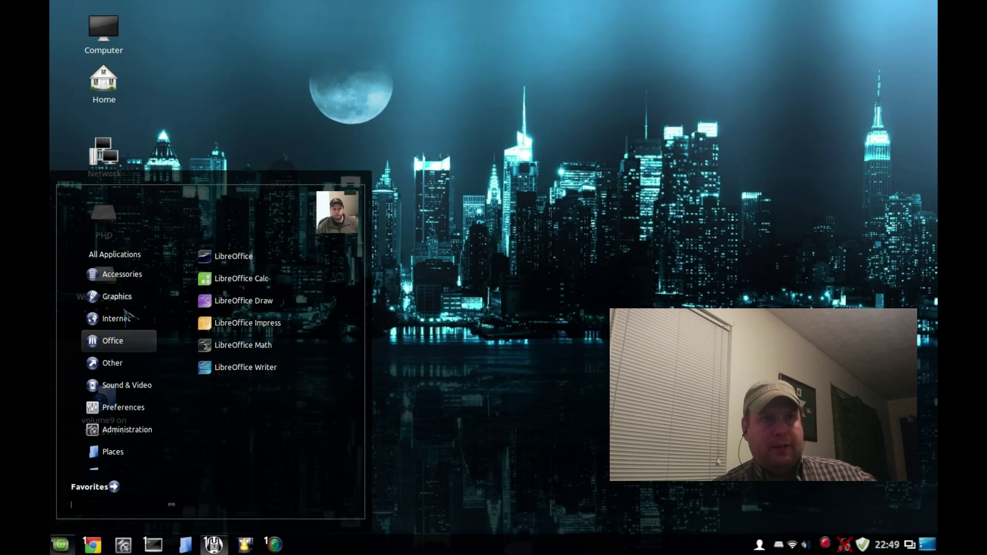
{"action": "mouse_move", "coordinate": [125, 278]}
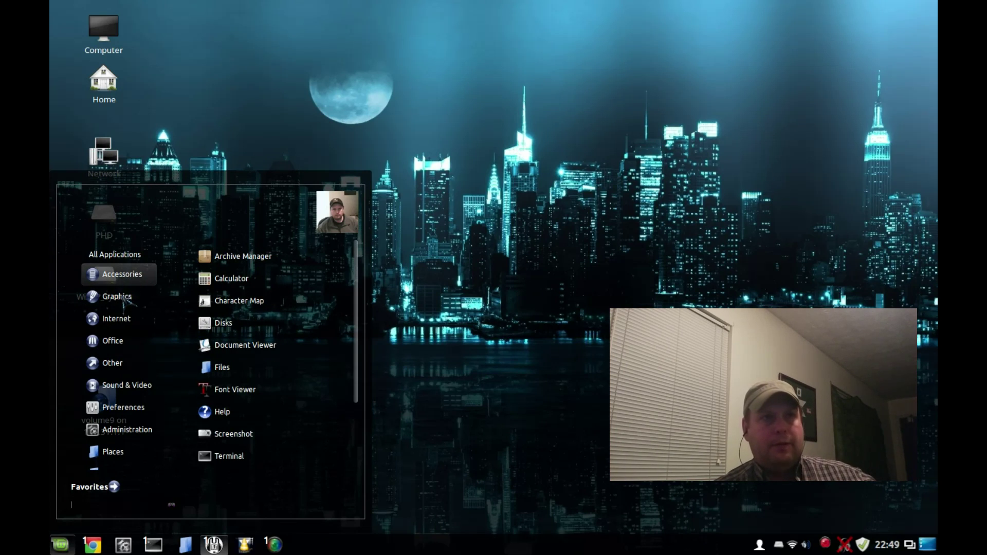
{"action": "mouse_move", "coordinate": [114, 384]}
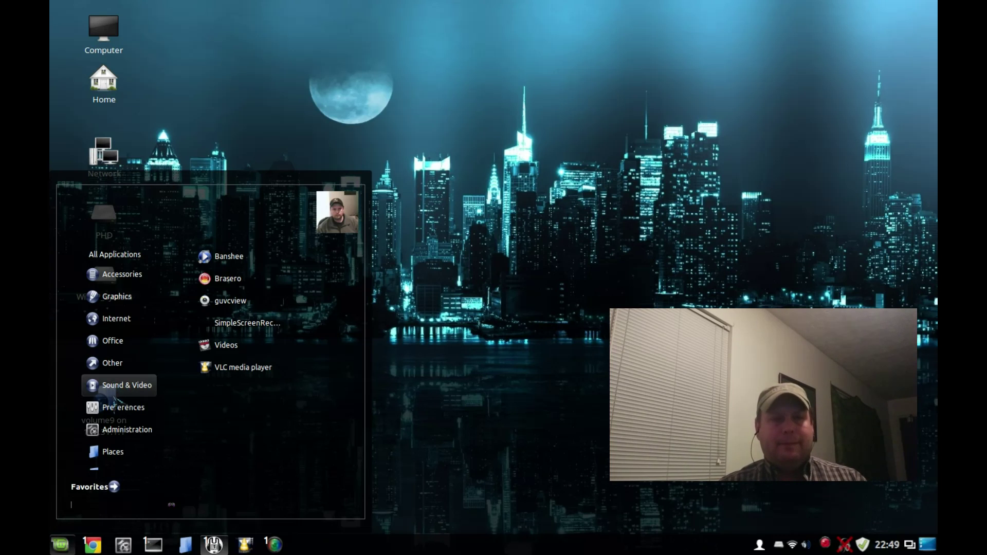
{"action": "mouse_move", "coordinate": [114, 408]}
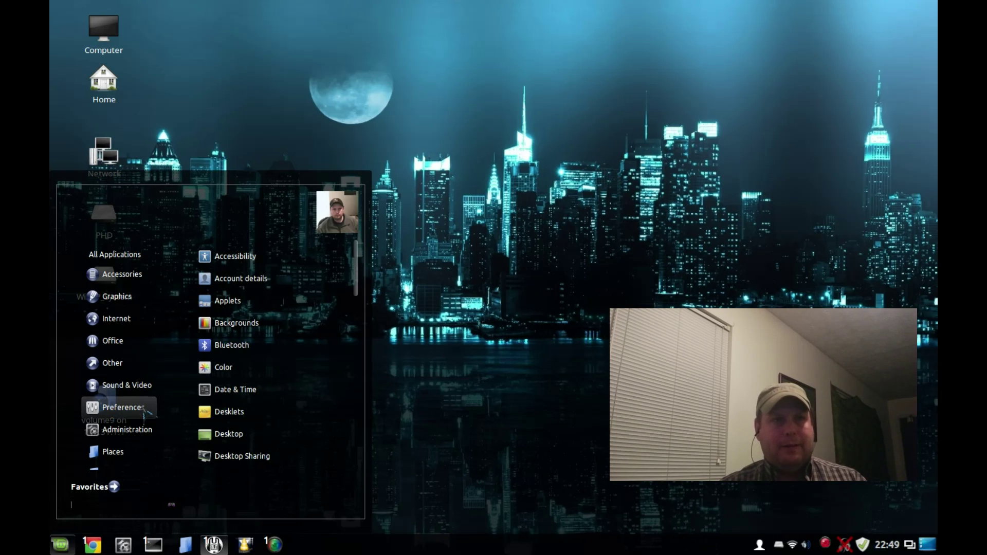
{"action": "left_click", "coordinate": [501, 411]}
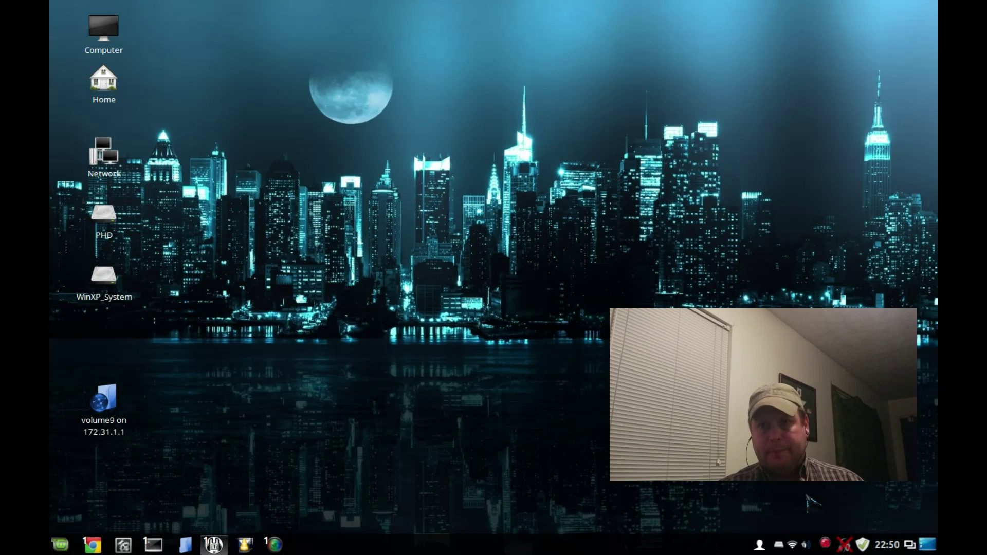
Open Update Manager from the tray and display its Linux kernels list through the View menu
{"action": "left_click", "coordinate": [866, 547]}
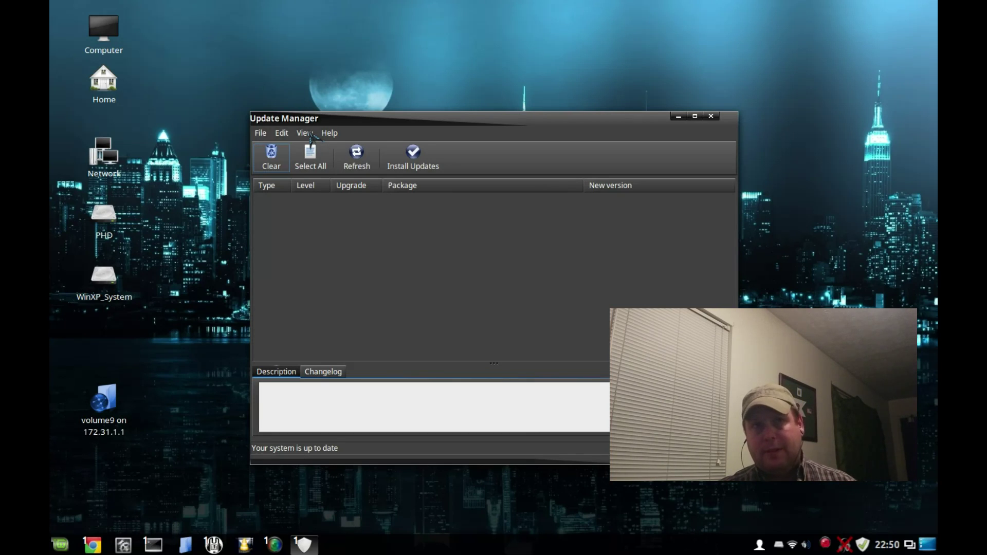
{"action": "left_click", "coordinate": [281, 133]}
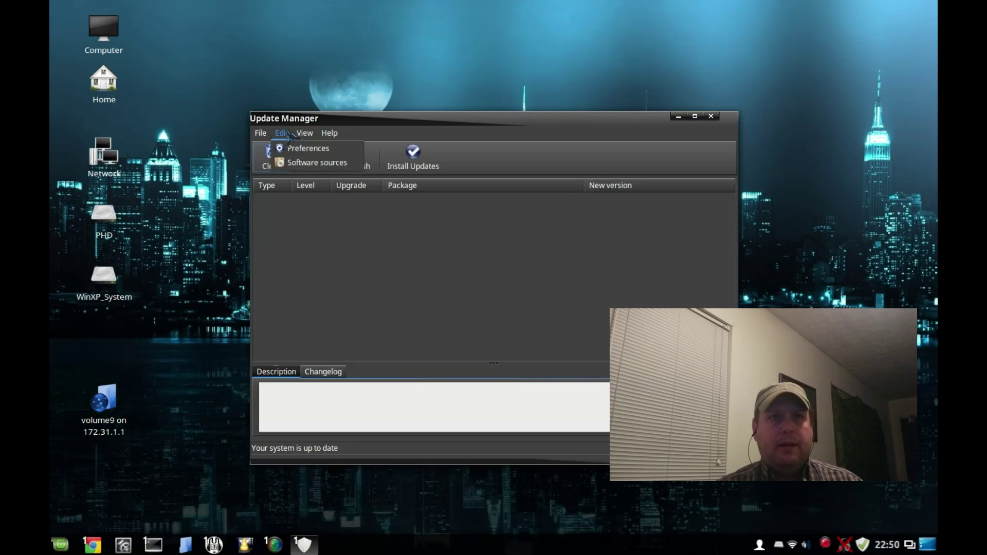
{"action": "left_click", "coordinate": [305, 133]}
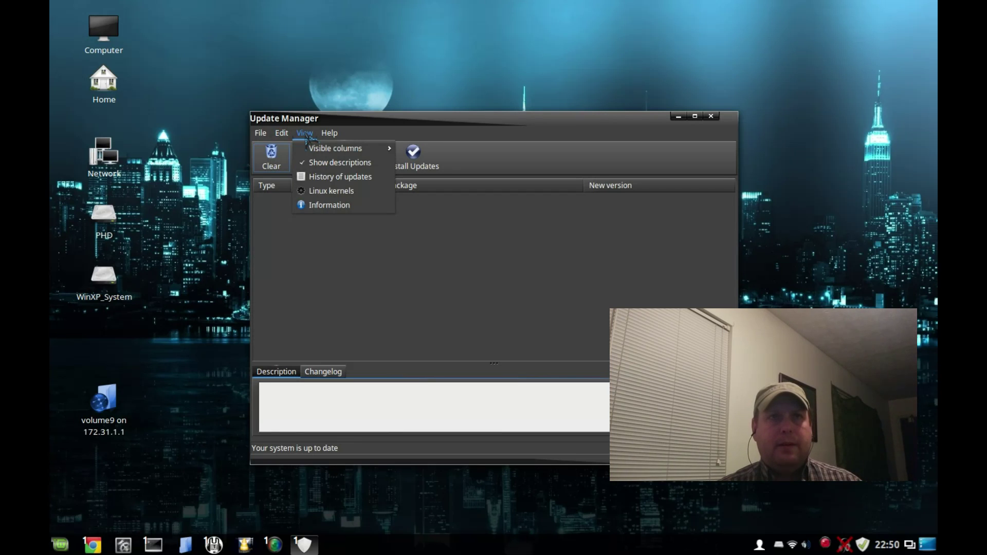
{"action": "left_click", "coordinate": [318, 196]}
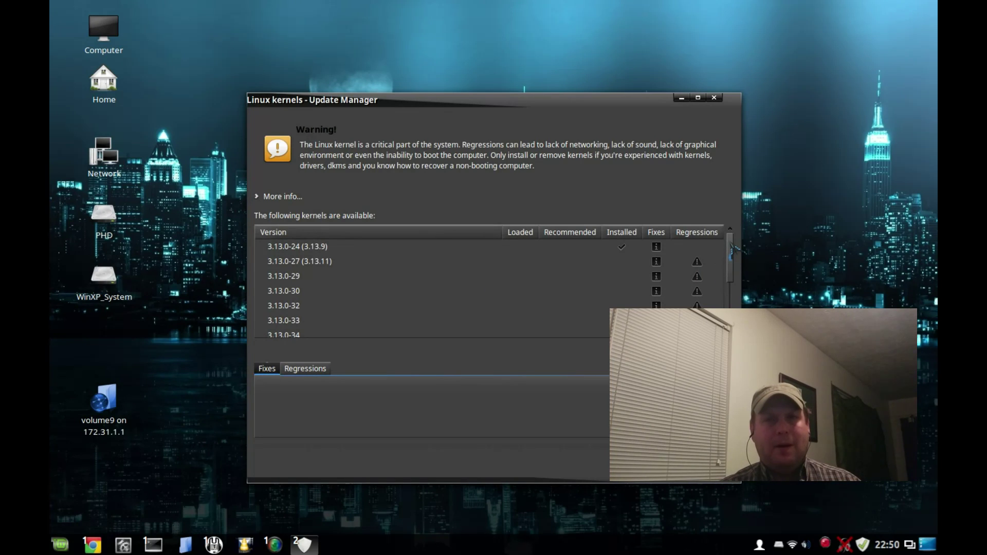
Review the security fixes for kernel 3.13.0-37, then close the Linux kernels window
{"action": "mouse_move", "coordinate": [730, 252]}
{"action": "left_mouse_down"}
{"action": "mouse_move", "coordinate": [735, 290]}
{"action": "mouse_move", "coordinate": [732, 248]}
{"action": "left_mouse_up"}
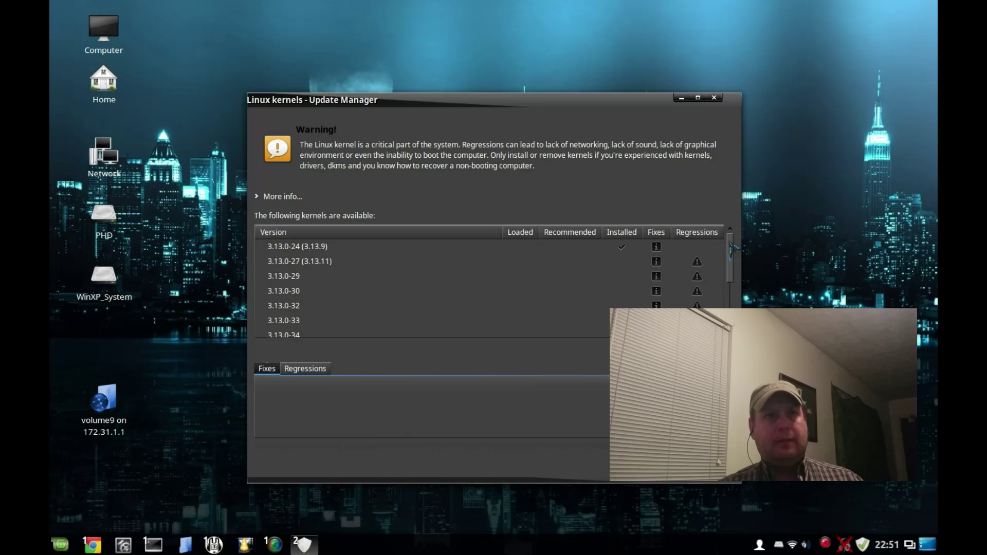
{"action": "left_click_drag", "start_coordinate": [732, 249], "coordinate": [731, 298]}
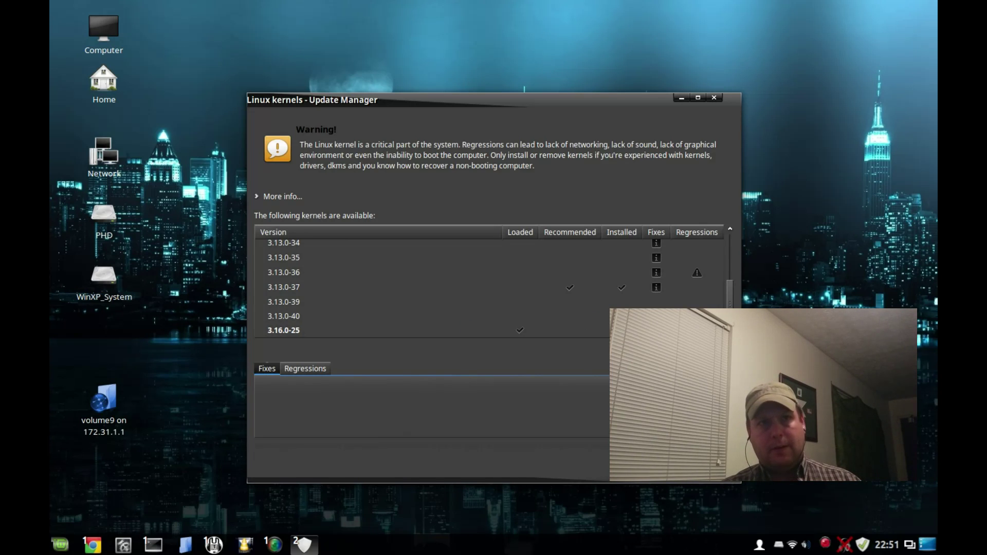
{"action": "left_click", "coordinate": [294, 291]}
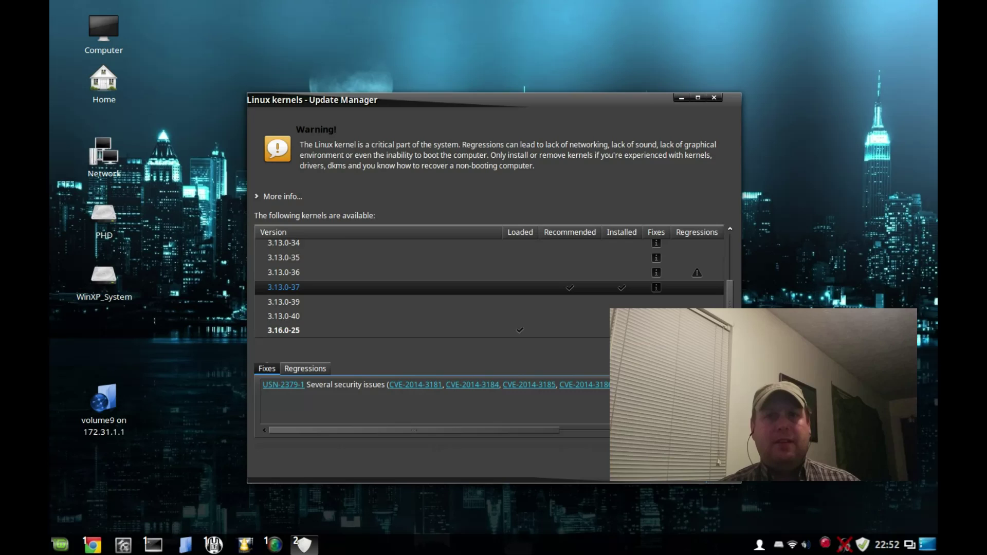
{"action": "key", "text": "alt+F4"}
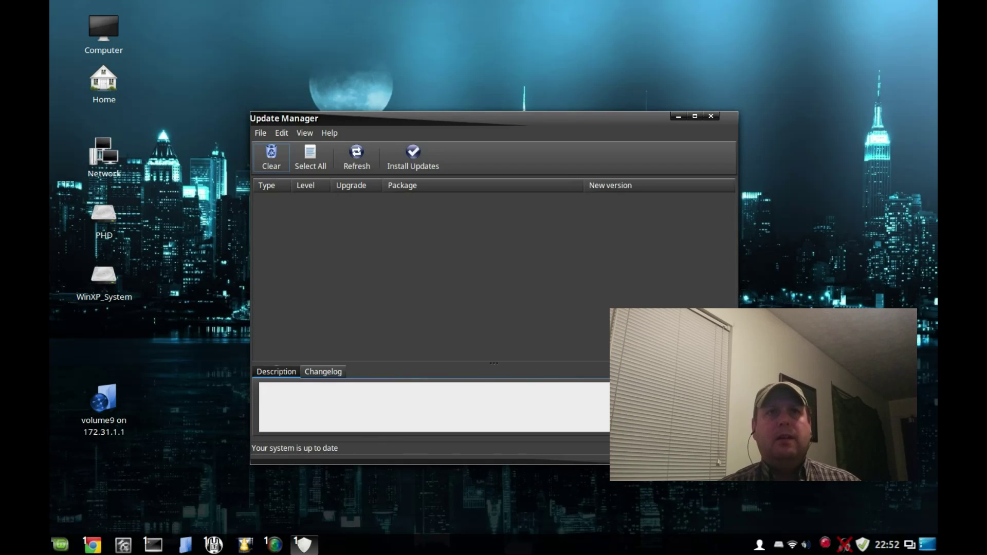
Close Update Manager, launch System Settings from the taskbar and select the Themes module
{"action": "left_click", "coordinate": [711, 116]}
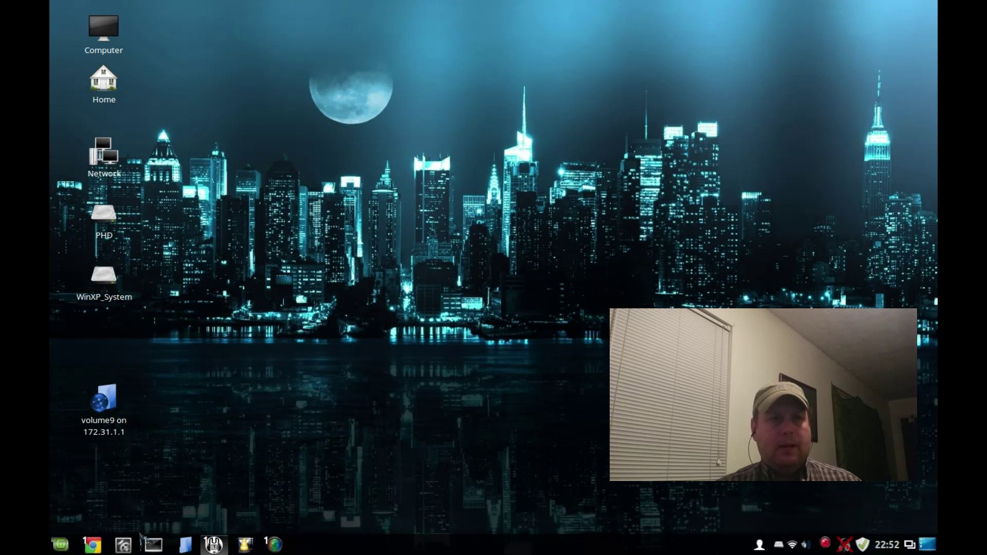
{"action": "left_click", "coordinate": [122, 546]}
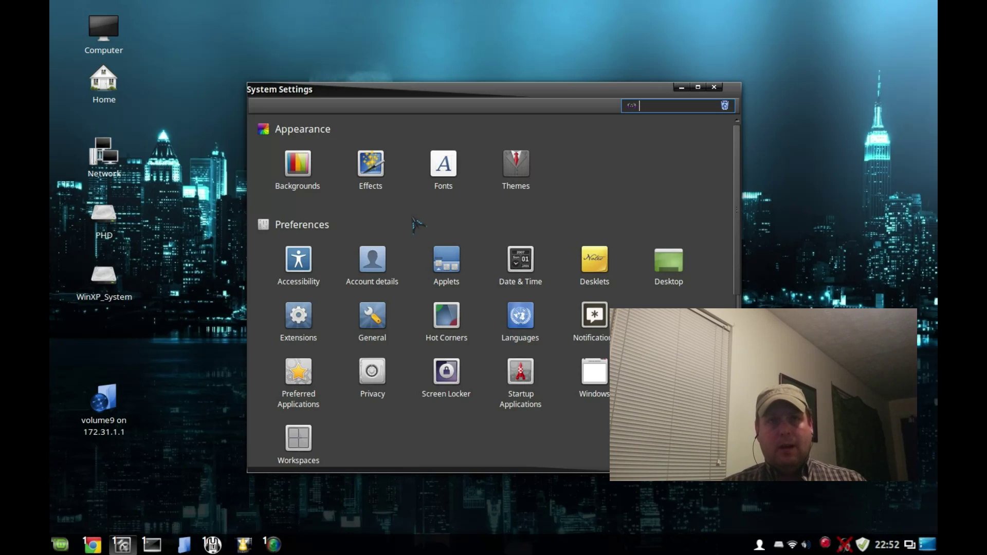
{"action": "left_click", "coordinate": [518, 172]}
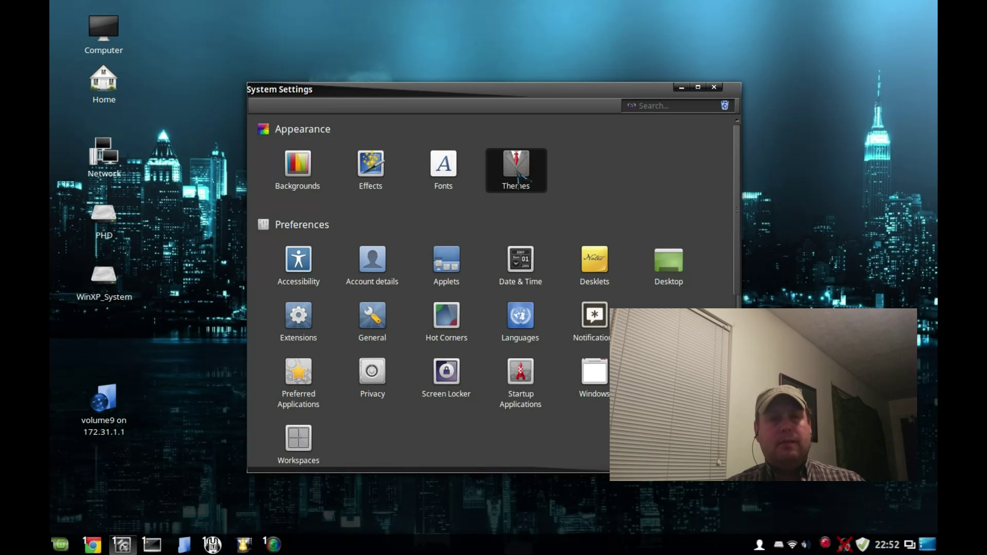
Open the Themes page showing Slickness-black borders, RaveH20-4-n icons and Azenis pointer; briefly toggle the Mint menu
{"action": "left_click", "coordinate": [518, 177]}
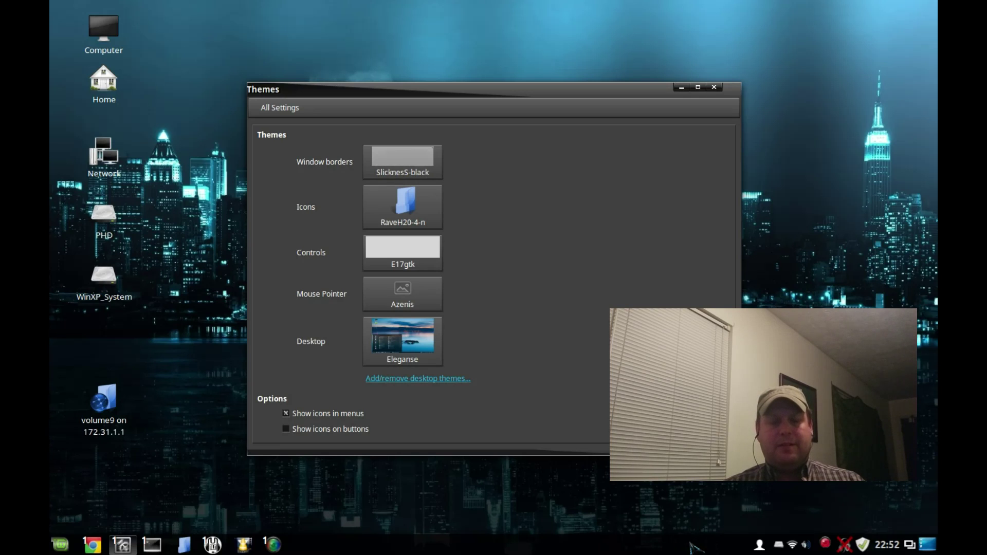
{"action": "left_click", "coordinate": [61, 543]}
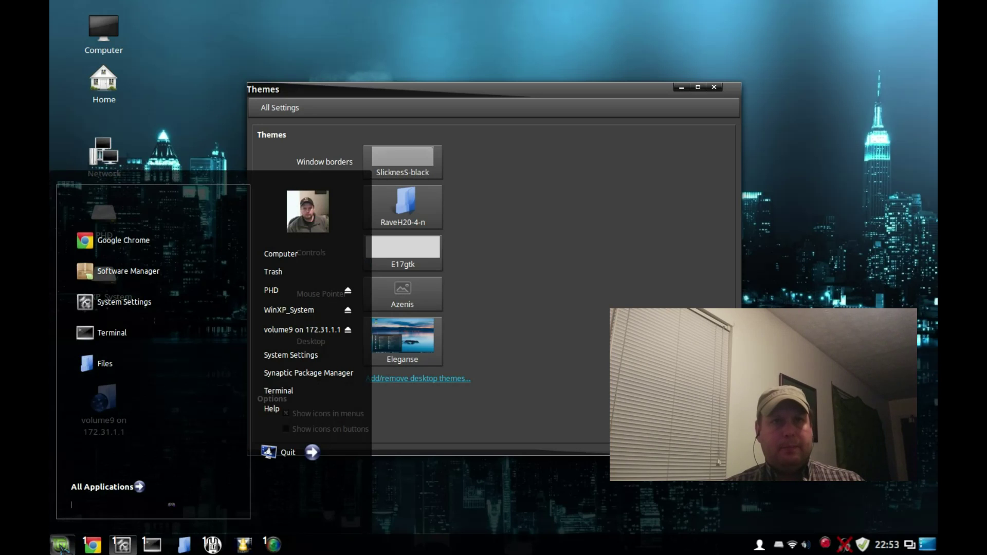
{"action": "left_click", "coordinate": [60, 544]}
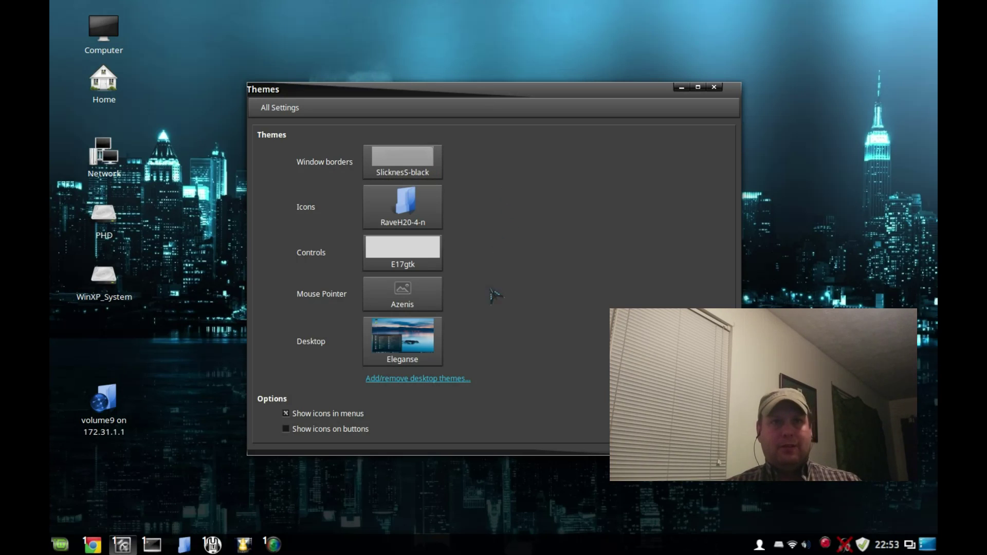
Browse the available online desktop themes, then close that list and return to All Settings
{"action": "left_click", "coordinate": [455, 381]}
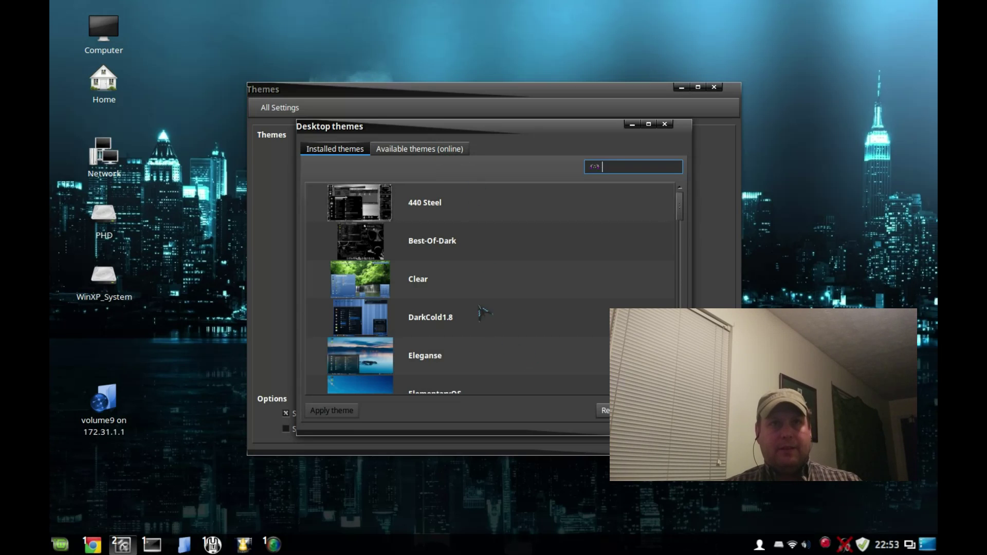
{"action": "scroll", "coordinate": [488, 257], "scroll_direction": "down", "scroll_amount": 9}
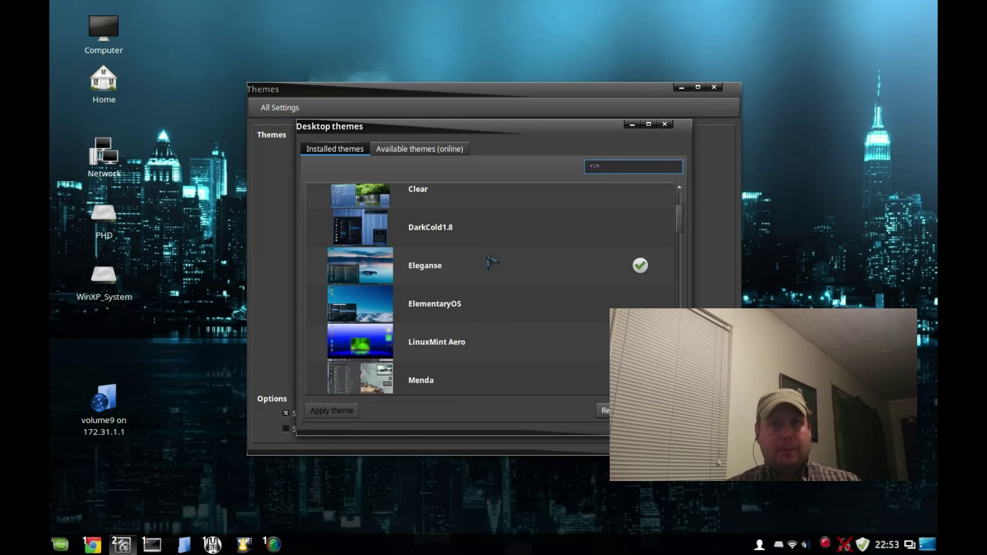
{"action": "scroll", "coordinate": [491, 262], "scroll_direction": "down", "scroll_amount": 3}
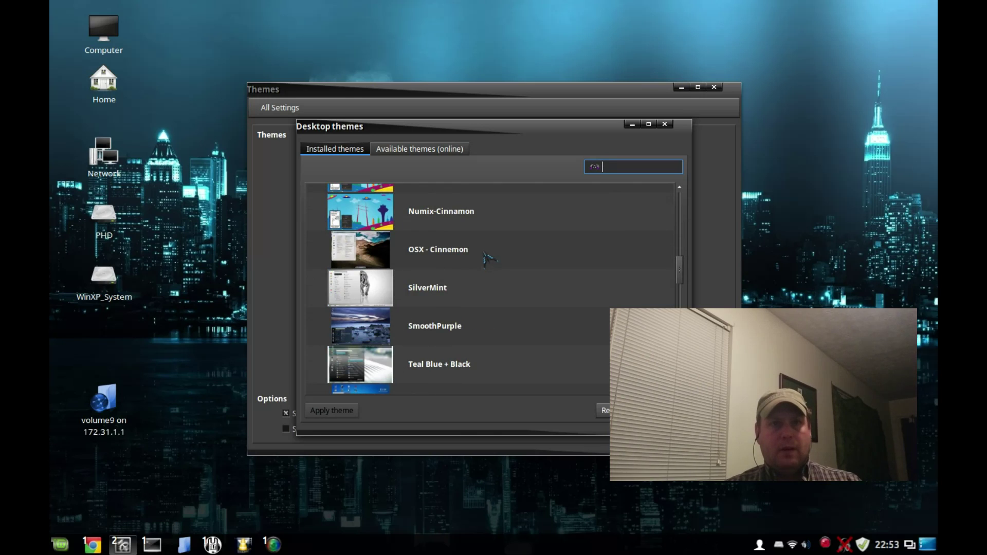
{"action": "left_click", "coordinate": [436, 150]}
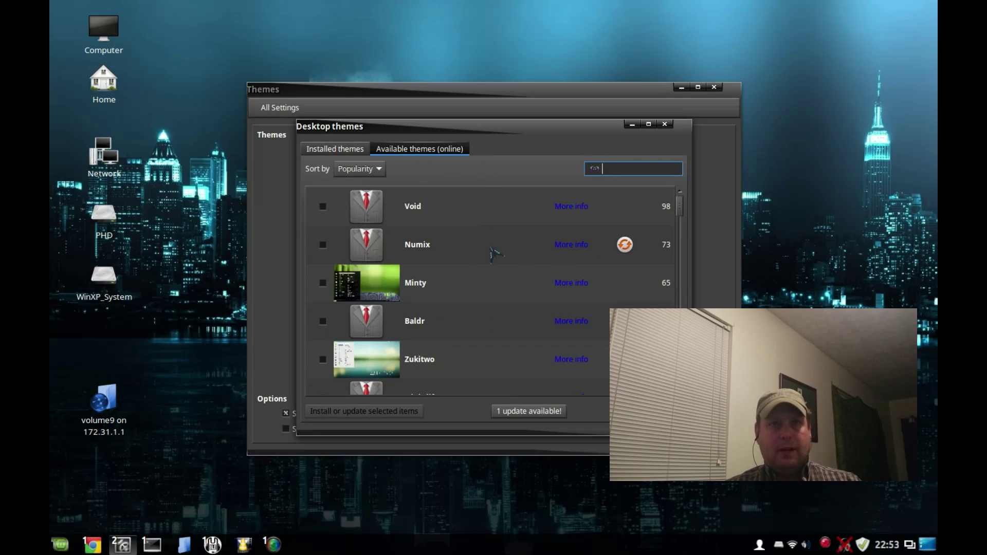
{"action": "scroll", "coordinate": [491, 262], "scroll_direction": "down", "scroll_amount": 7}
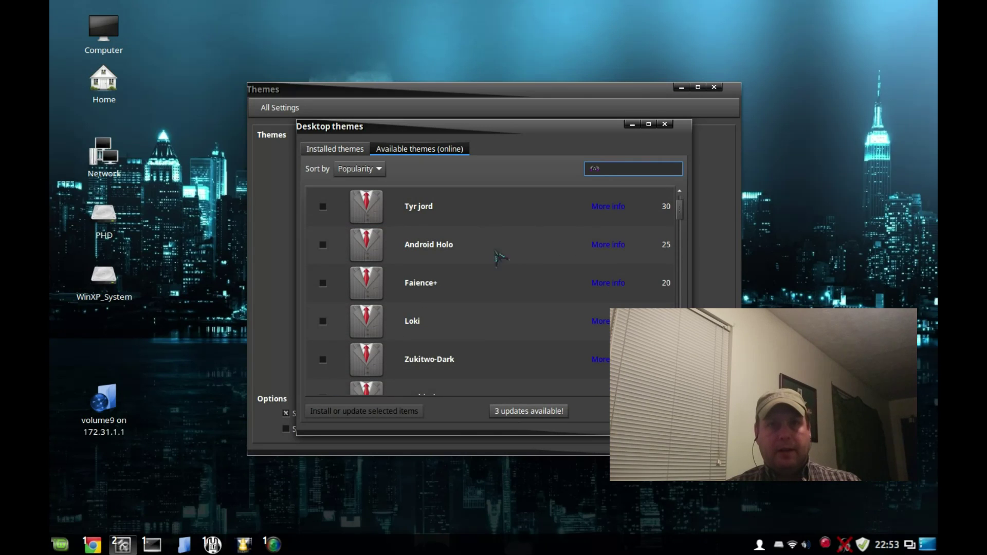
{"action": "left_click", "coordinate": [665, 125]}
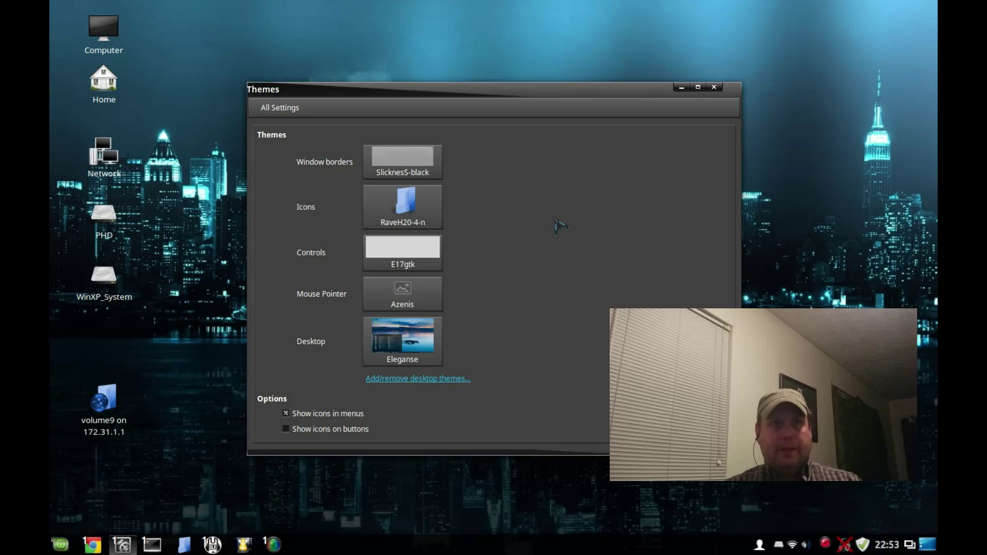
{"action": "left_click", "coordinate": [300, 108]}
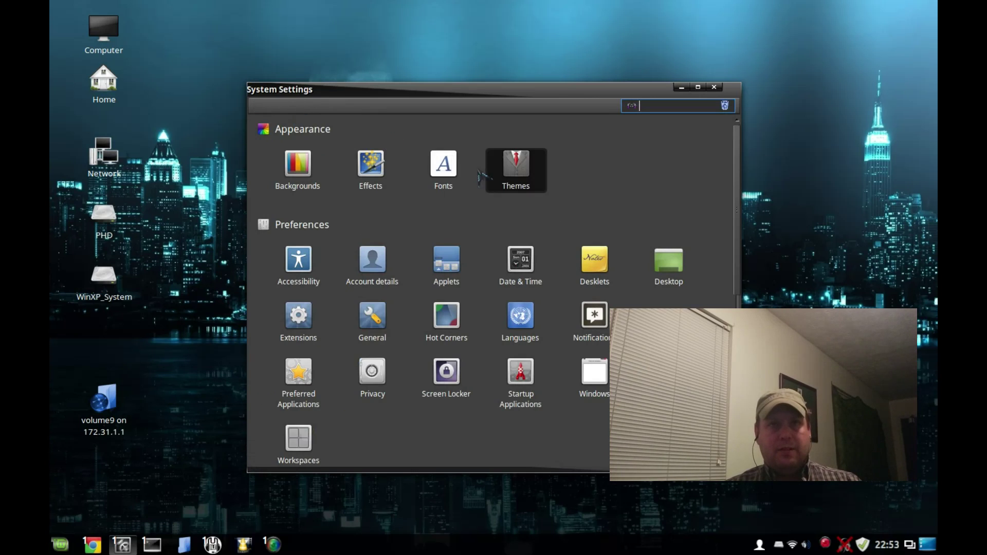
{"action": "left_click", "coordinate": [378, 171]}
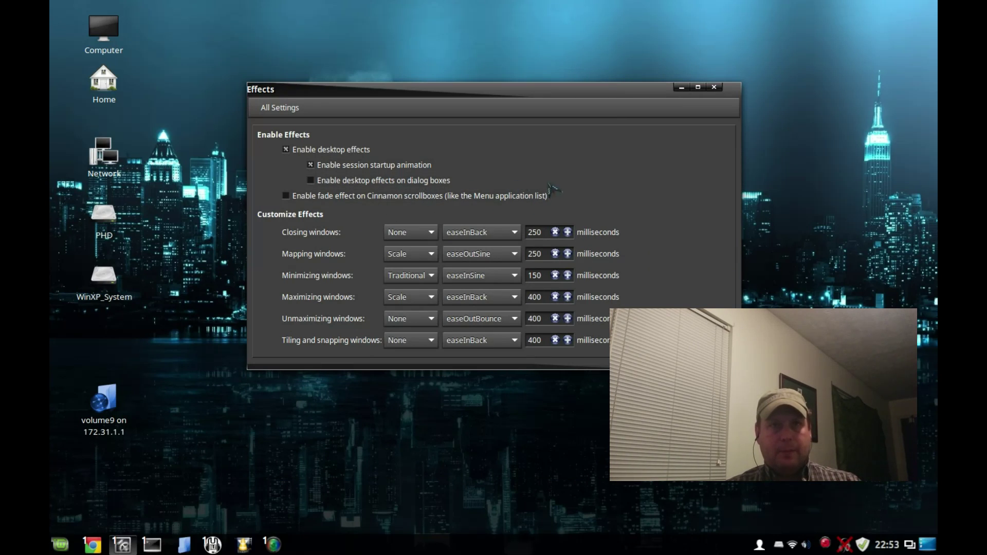
{"action": "left_click", "coordinate": [292, 117]}
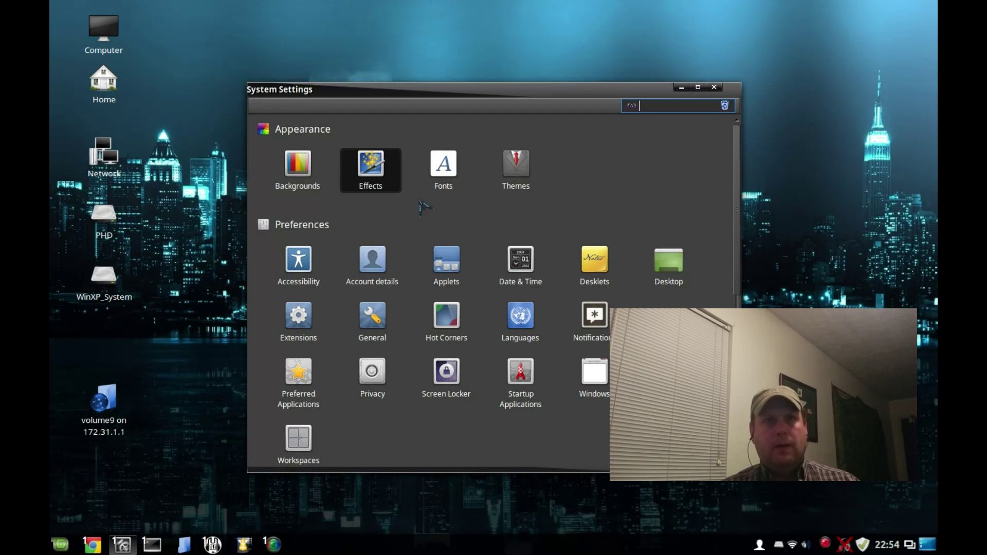
{"action": "left_click", "coordinate": [301, 178]}
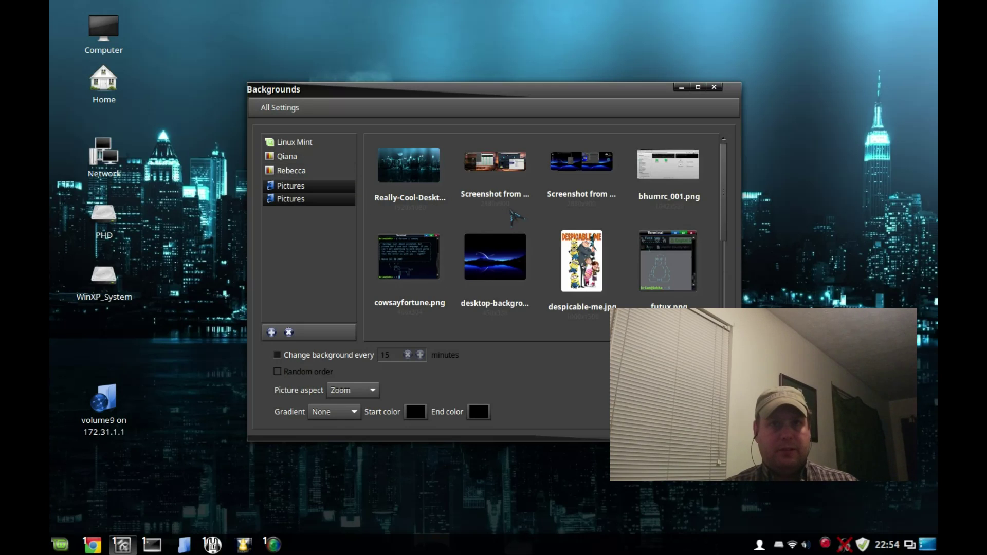
{"action": "scroll", "coordinate": [512, 216], "scroll_direction": "down", "scroll_amount": 1}
{"action": "scroll", "coordinate": [472, 218], "scroll_direction": "up", "scroll_amount": 1}
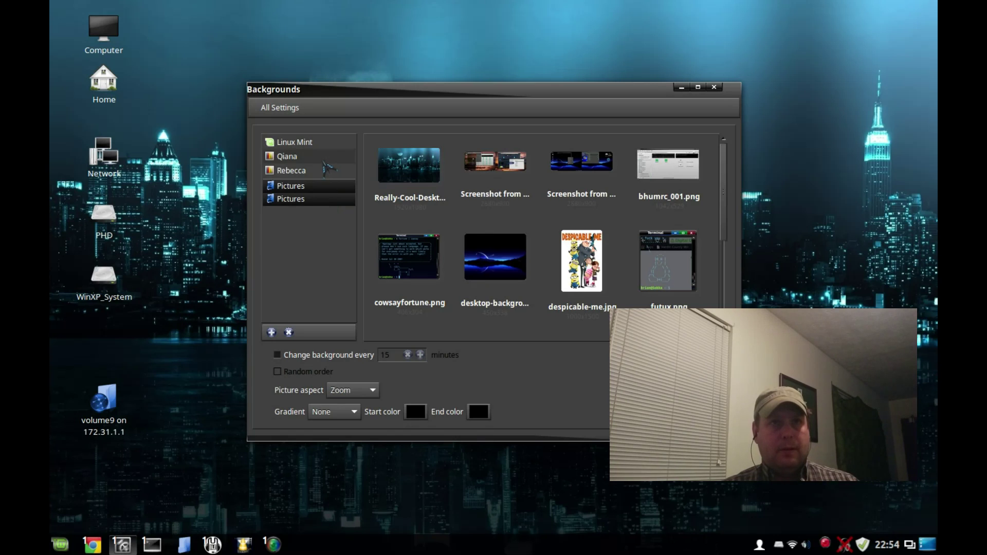
{"action": "left_click", "coordinate": [322, 161]}
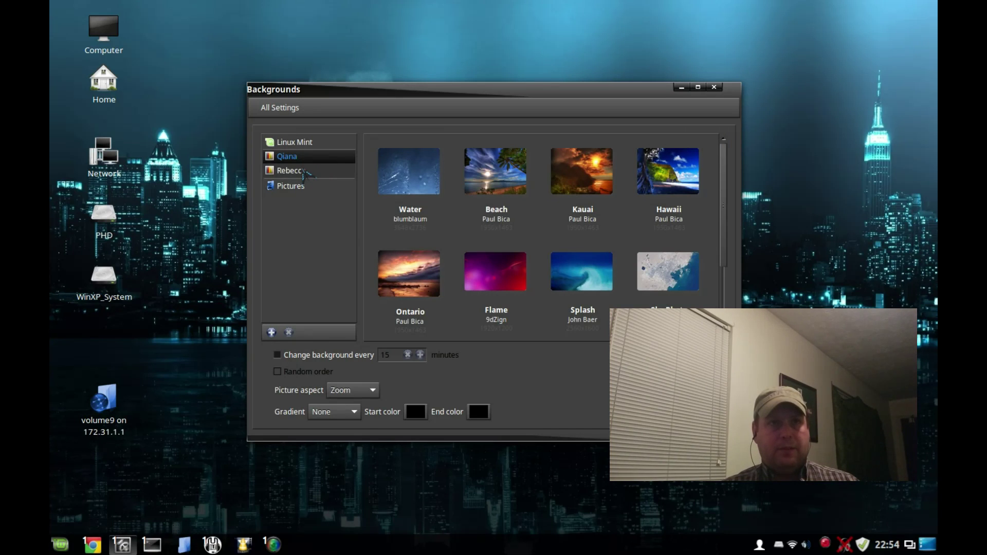
{"action": "left_click", "coordinate": [303, 174]}
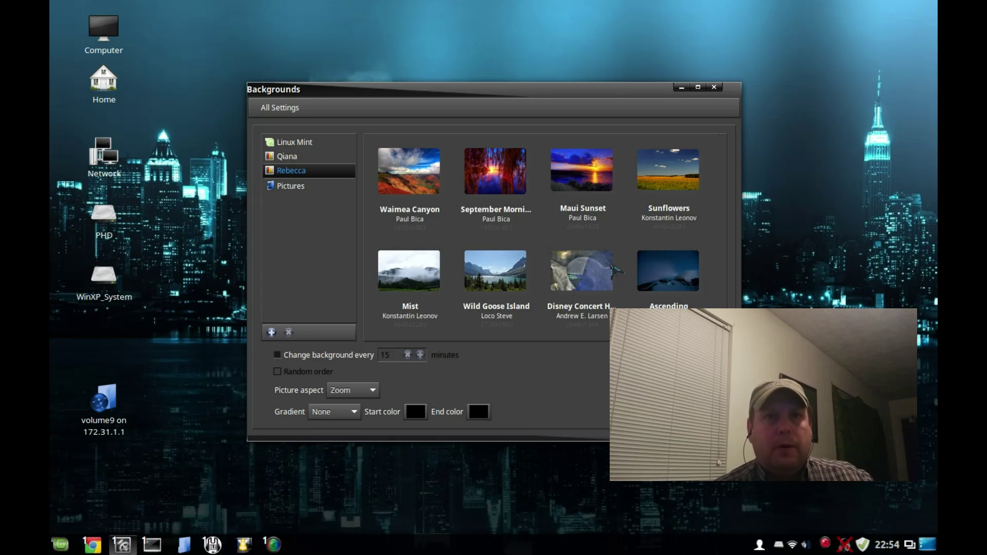
{"action": "scroll", "coordinate": [612, 270], "scroll_direction": "down", "scroll_amount": 3}
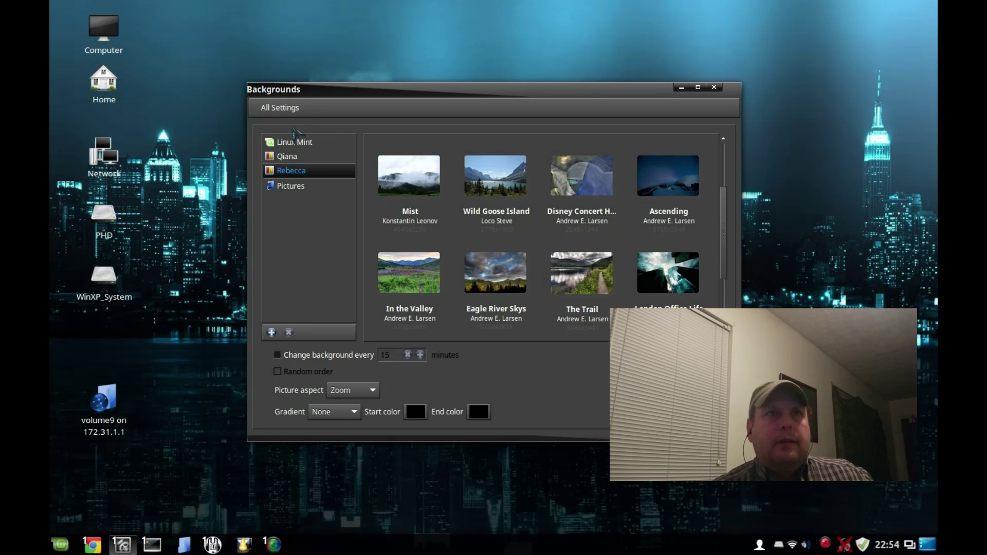
{"action": "left_click", "coordinate": [289, 108]}
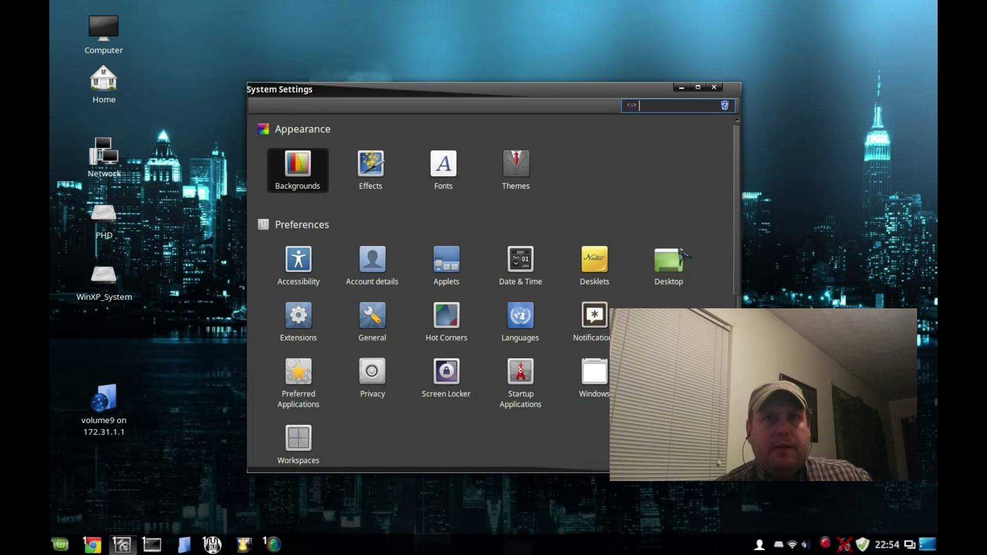
{"action": "left_click", "coordinate": [310, 318]}
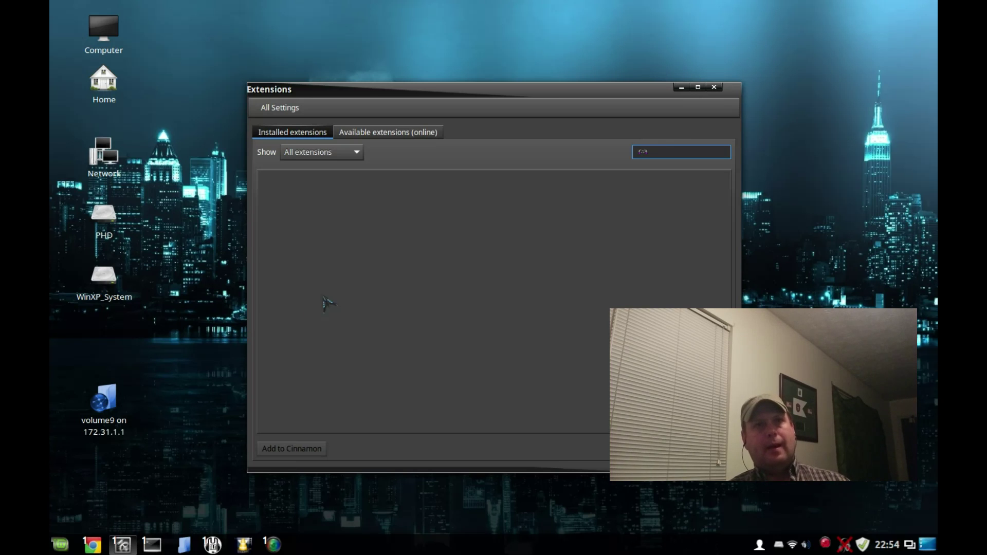
{"action": "left_click", "coordinate": [399, 135]}
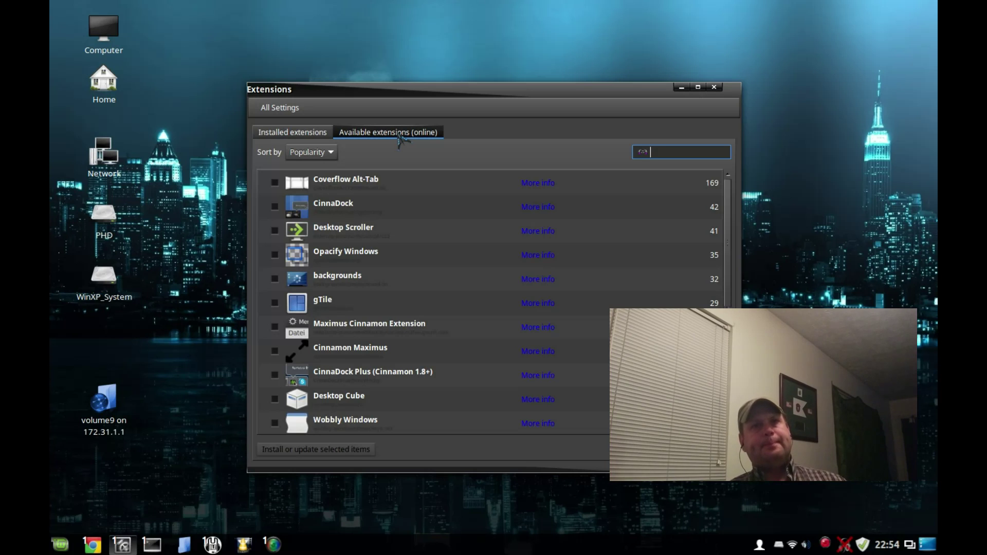
{"action": "scroll", "coordinate": [388, 257], "scroll_direction": "down", "scroll_amount": 5}
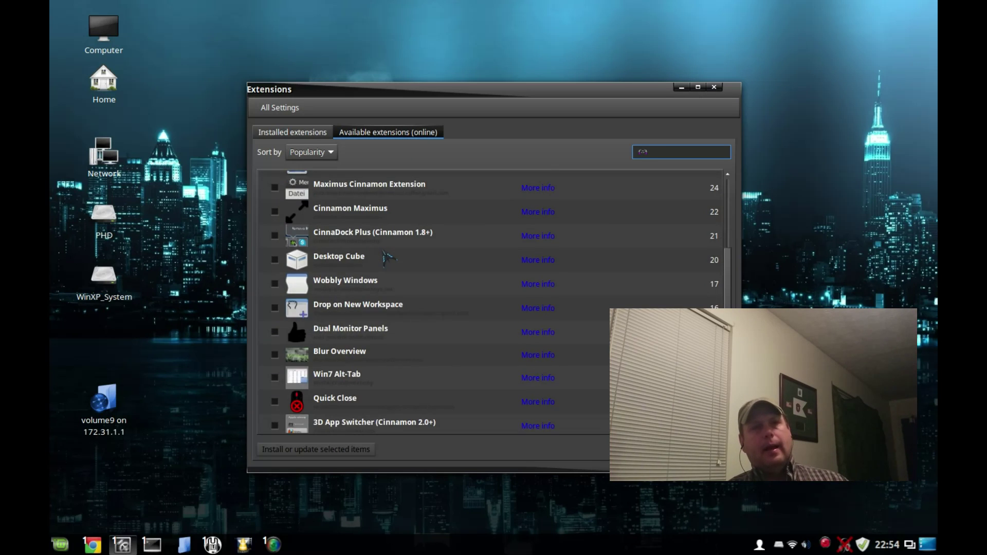
{"action": "scroll", "coordinate": [389, 258], "scroll_direction": "down", "scroll_amount": 3}
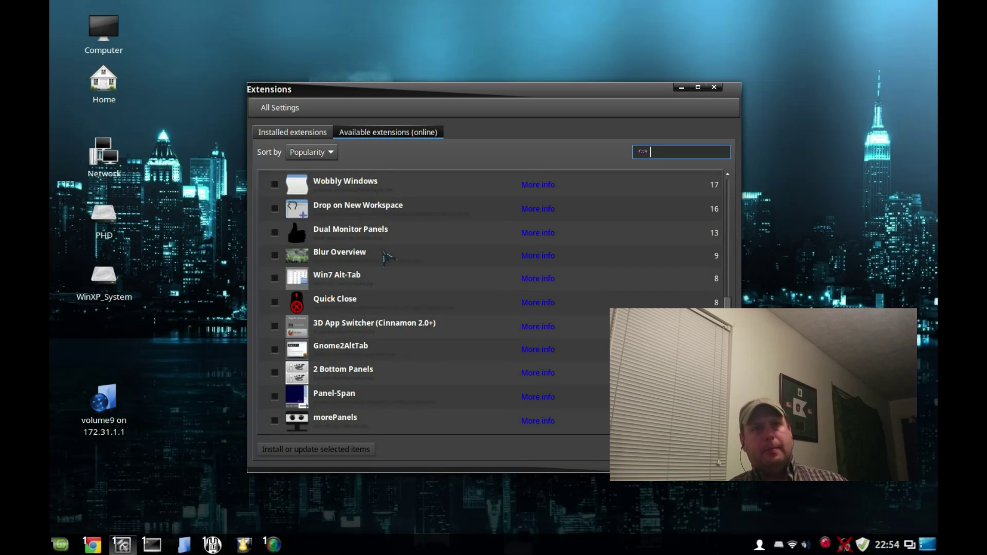
{"action": "scroll", "coordinate": [387, 255], "scroll_direction": "up", "scroll_amount": 1}
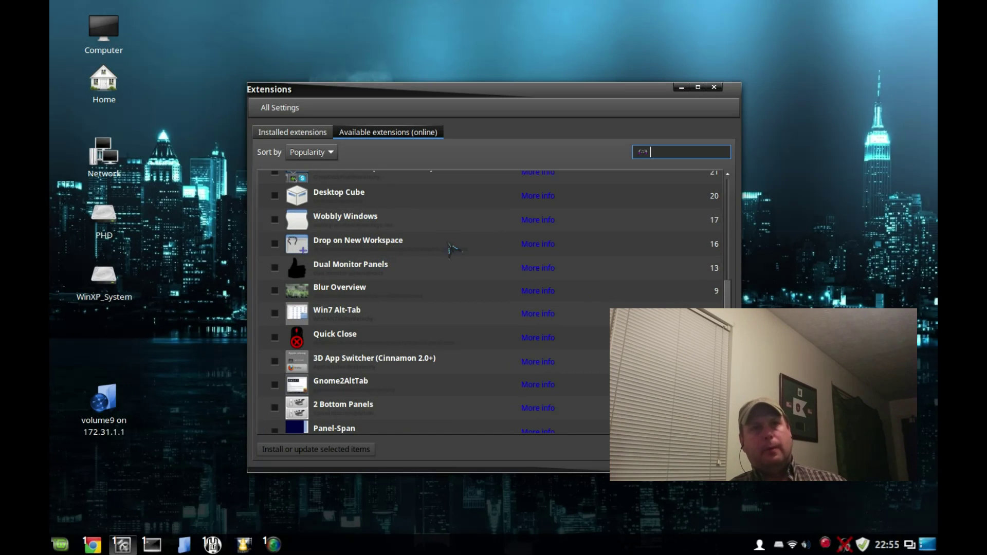
{"action": "scroll", "coordinate": [452, 254], "scroll_direction": "up", "scroll_amount": 4}
{"action": "scroll", "coordinate": [452, 258], "scroll_direction": "up", "scroll_amount": 3}
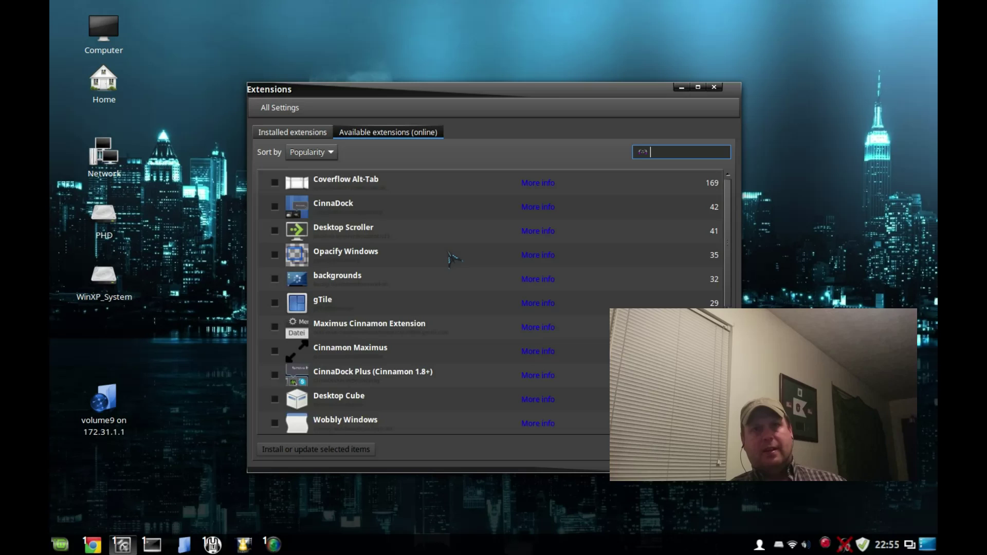
{"action": "scroll", "coordinate": [451, 259], "scroll_direction": "down", "scroll_amount": 3}
{"action": "scroll", "coordinate": [452, 259], "scroll_direction": "down", "scroll_amount": 2}
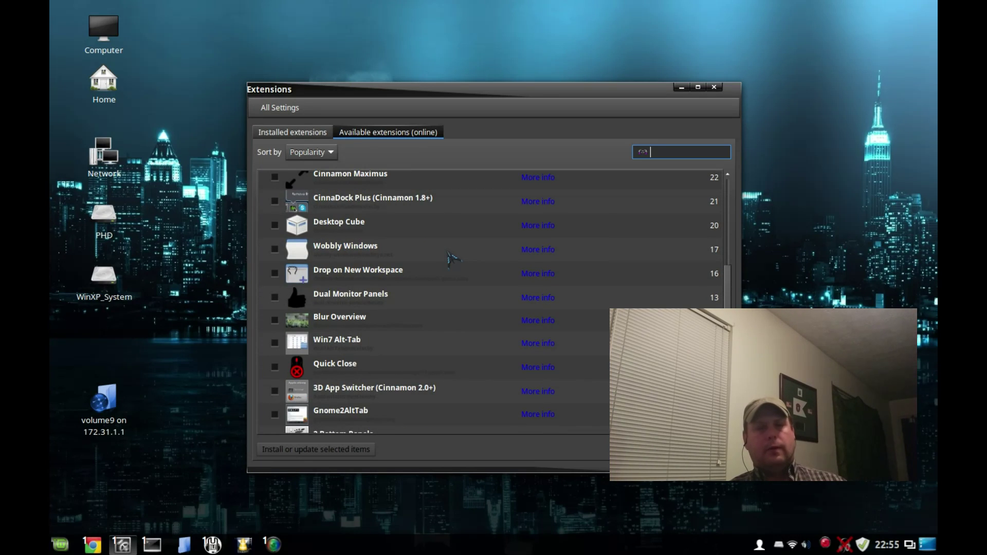
{"action": "scroll", "coordinate": [452, 259], "scroll_direction": "up", "scroll_amount": 3}
{"action": "scroll", "coordinate": [452, 259], "scroll_direction": "up", "scroll_amount": 2}
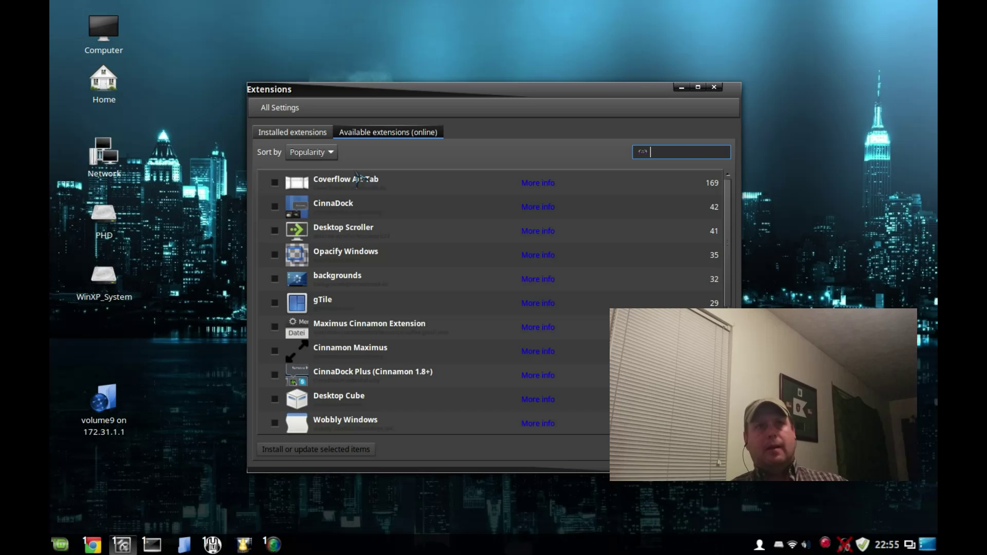
{"action": "left_click", "coordinate": [276, 110]}
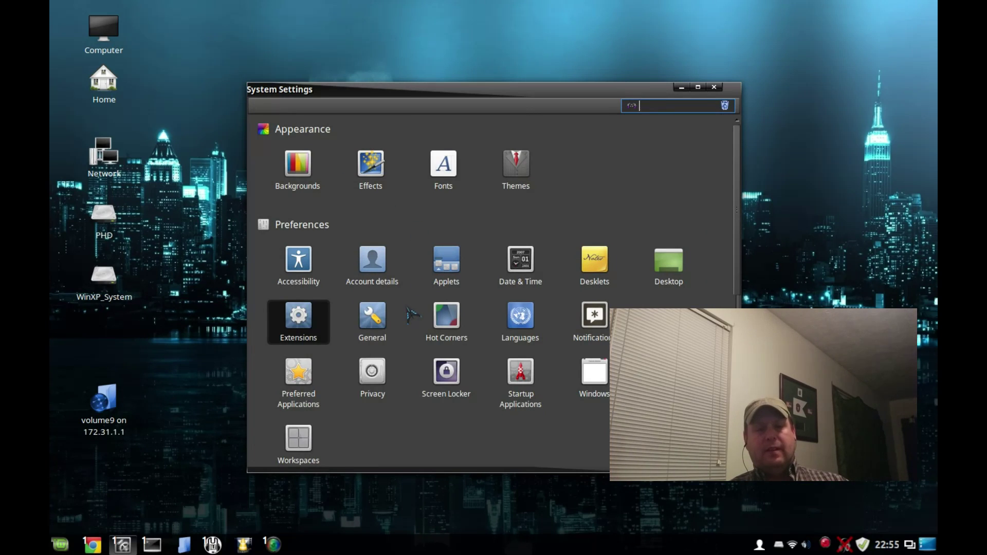
Open the Windows settings and set the Alt-Tab switcher style to Coverflow (3D)
{"action": "scroll", "coordinate": [412, 313], "scroll_direction": "down", "scroll_amount": 1}
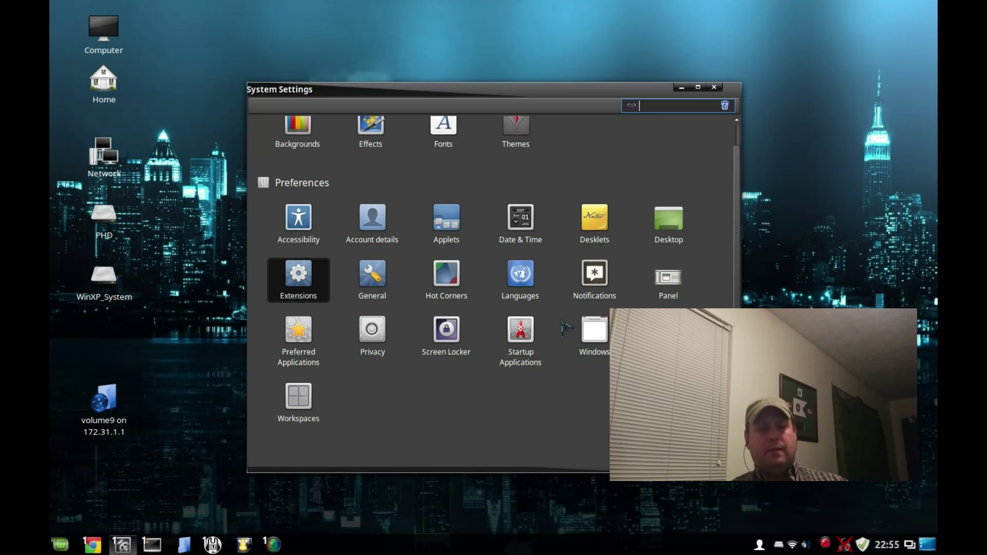
{"action": "left_click", "coordinate": [602, 338]}
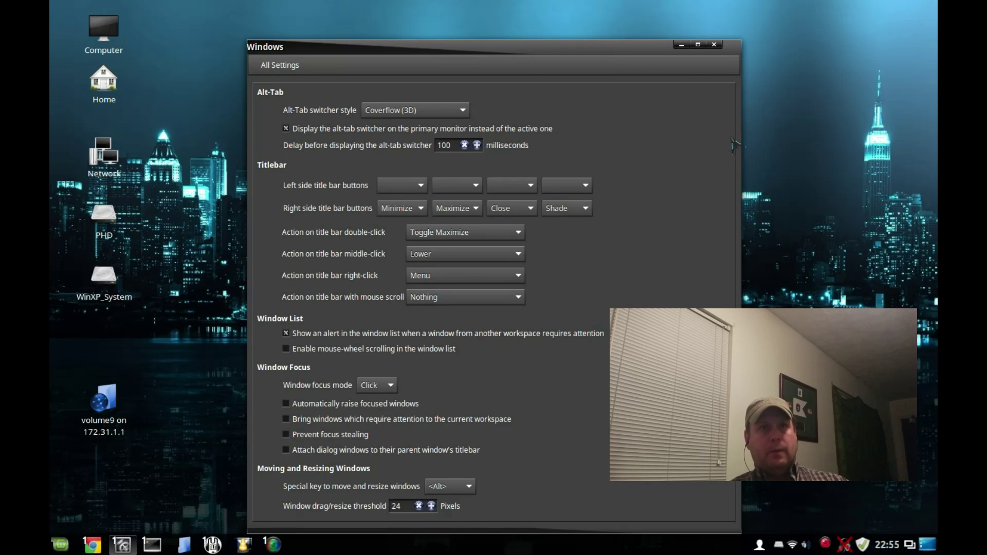
{"action": "left_click", "coordinate": [460, 111]}
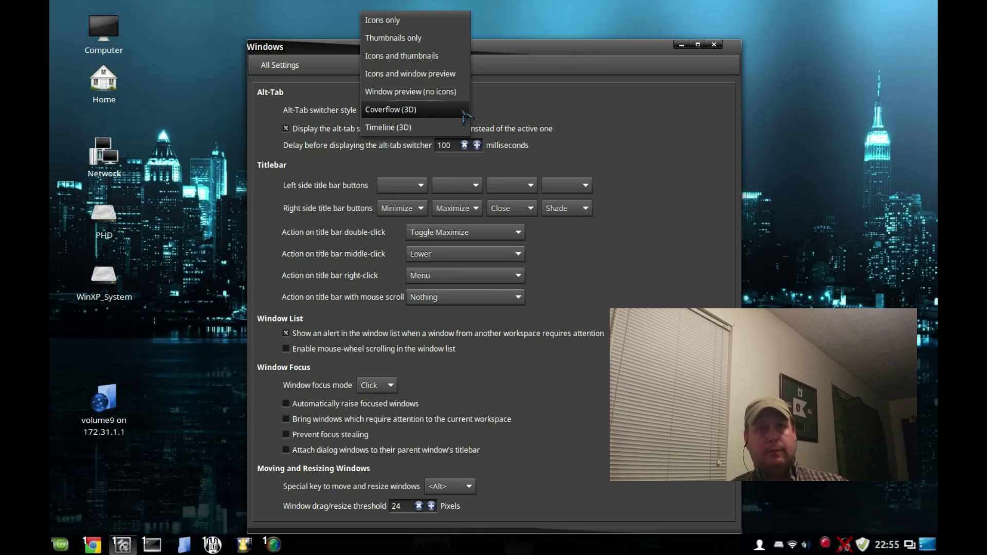
{"action": "left_click", "coordinate": [464, 112]}
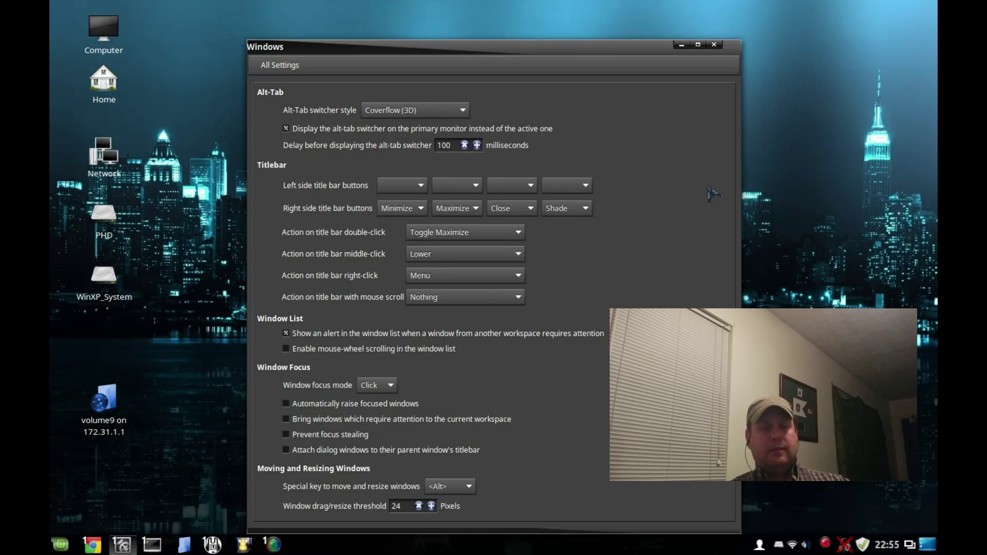
{"action": "key", "text": "alt+Tab"}
{"action": "key", "text": "alt+Tab"}
{"action": "key", "text": "alt+Tab"}
{"action": "key", "text": "alt+Tab"}
{"action": "key", "text": "alt+Tab"}
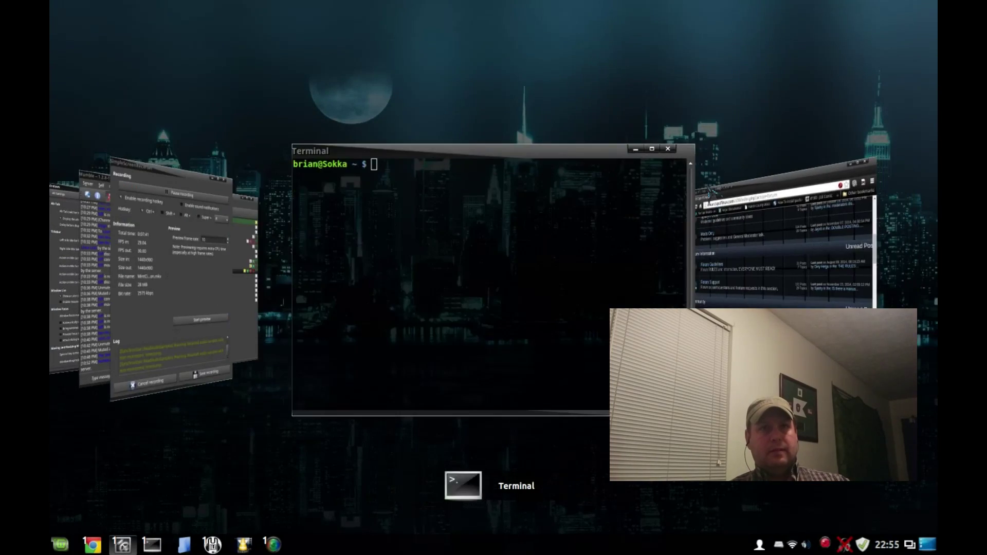
{"action": "key", "text": "alt+Tab"}
{"action": "key", "text": "alt+Tab"}
{"action": "key", "text": "alt+Tab"}
{"action": "key", "text": "alt+Tab"}
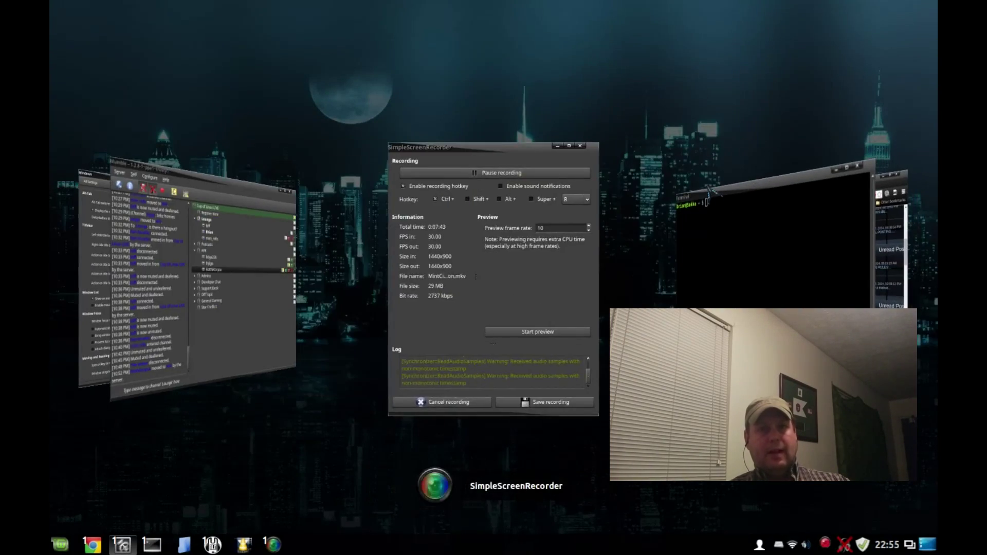
{"action": "key", "text": "alt+Tab"}
{"action": "key", "text": "alt+Tab"}
{"action": "key", "text": "alt+Tab"}
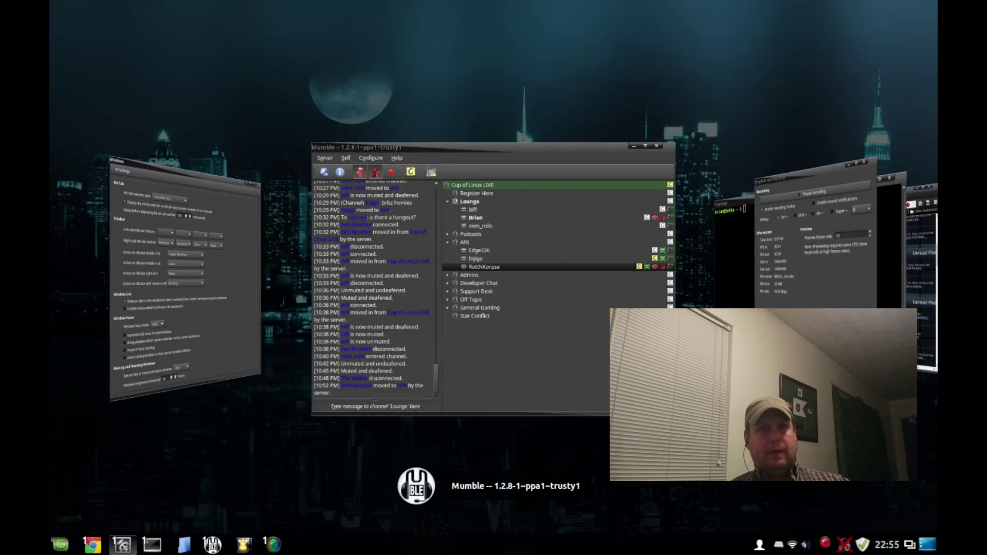
{"action": "key", "text": "alt+Tab"}
{"action": "key", "text": "alt+Tab"}
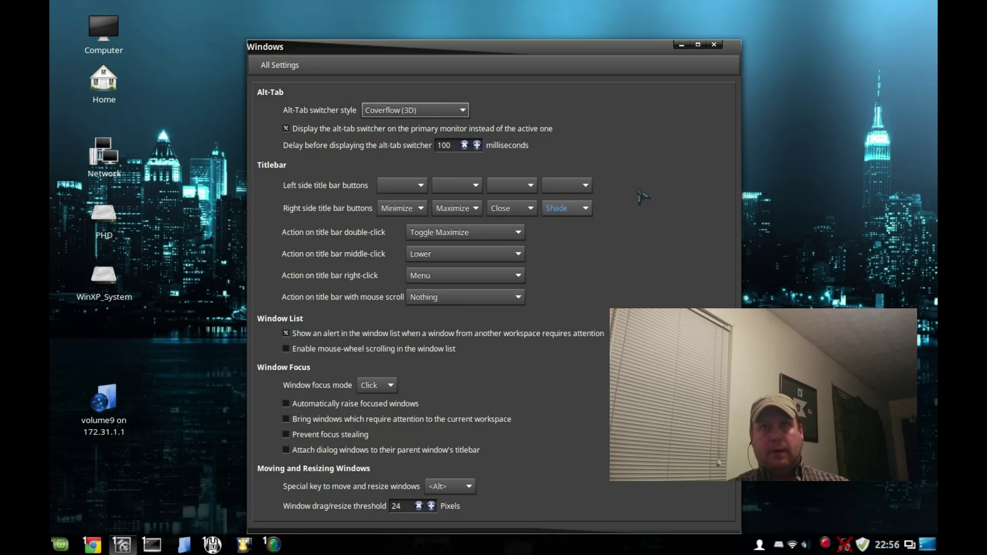
{"action": "left_click", "coordinate": [734, 48]}
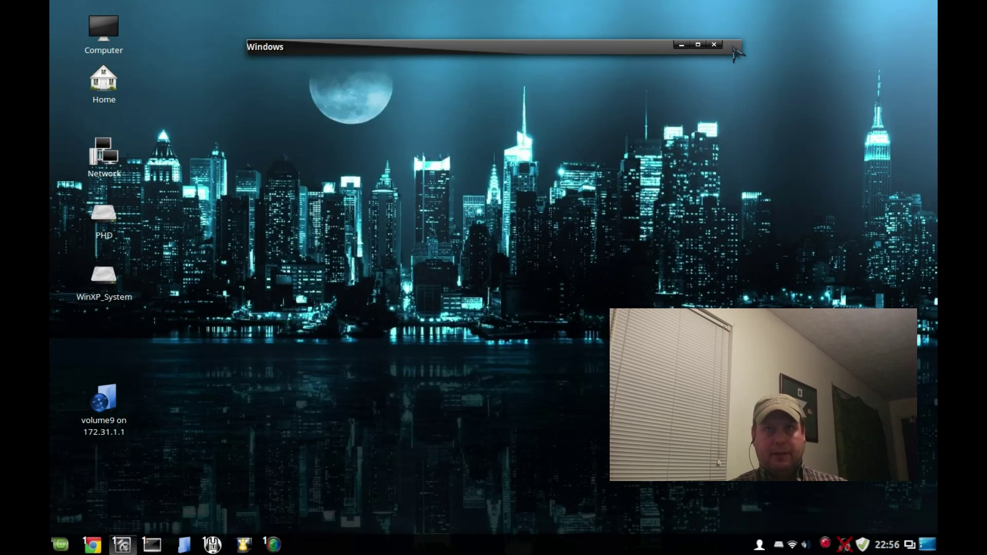
{"action": "left_click", "coordinate": [734, 49]}
{"action": "left_click", "coordinate": [734, 49]}
{"action": "left_click", "coordinate": [734, 49]}
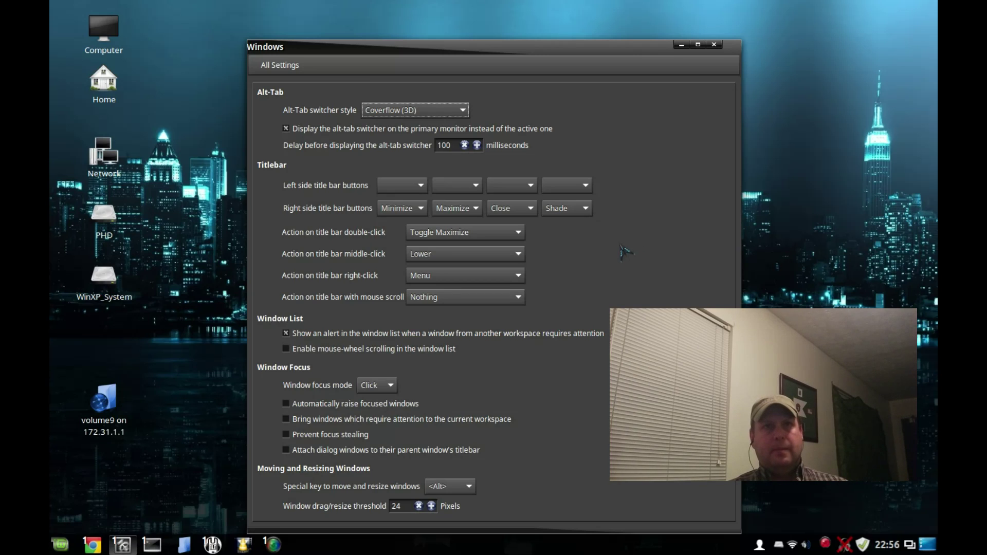
Go back to All Settings and open Workspaces, showing the 400 ms workspace OSD and Expo grid
{"action": "left_click", "coordinate": [296, 66]}
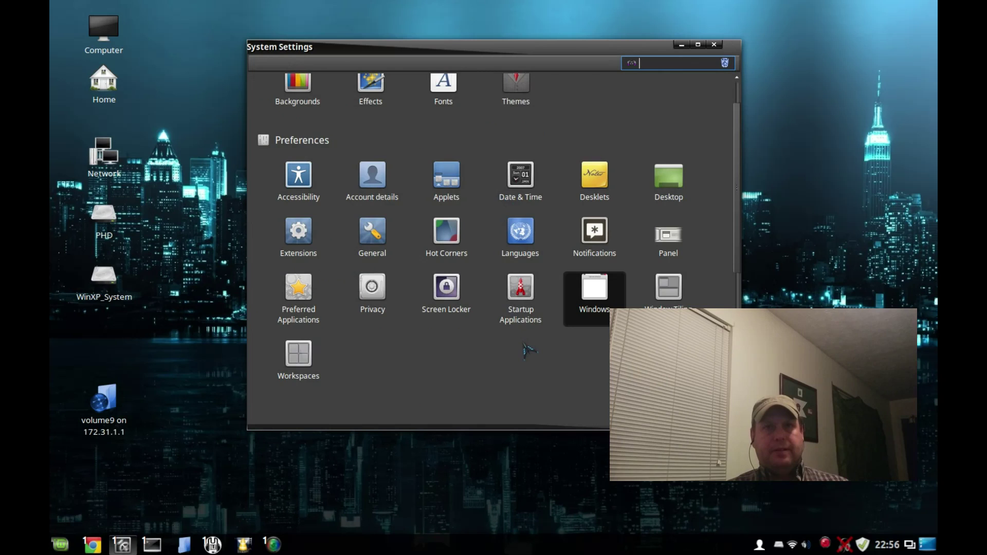
{"action": "scroll", "coordinate": [524, 351], "scroll_direction": "down", "scroll_amount": 2}
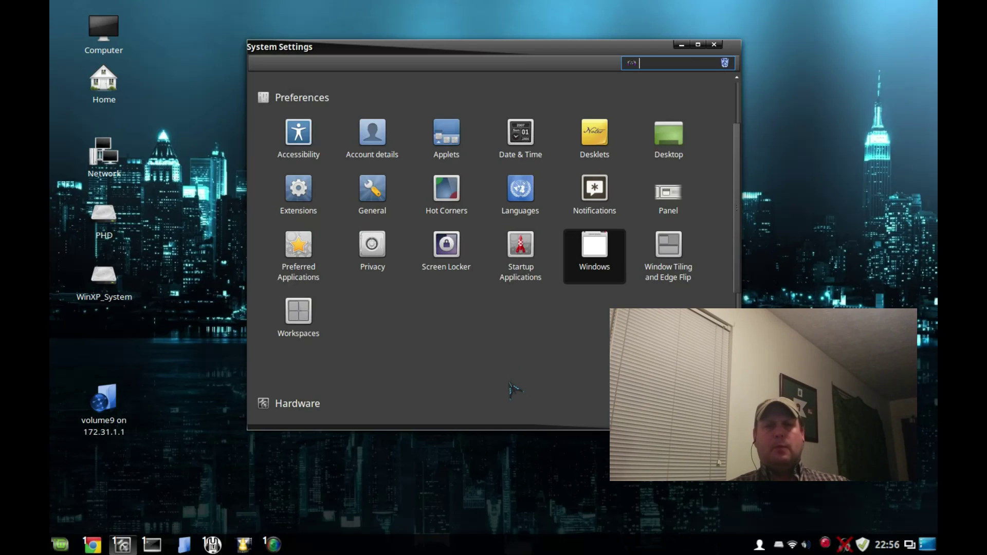
{"action": "scroll", "coordinate": [358, 343], "scroll_direction": "down", "scroll_amount": 4}
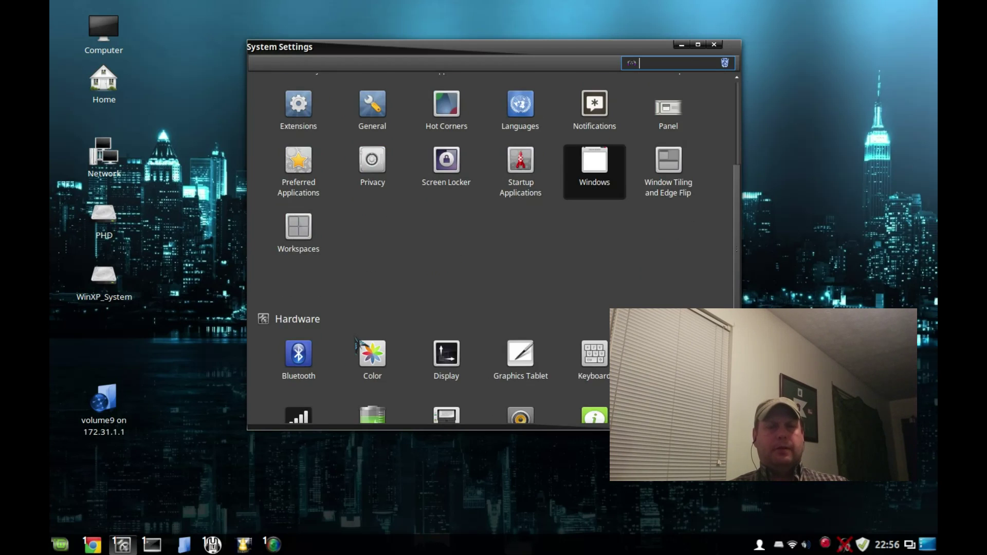
{"action": "scroll", "coordinate": [358, 344], "scroll_direction": "up", "scroll_amount": 4}
{"action": "left_click", "coordinate": [308, 317]}
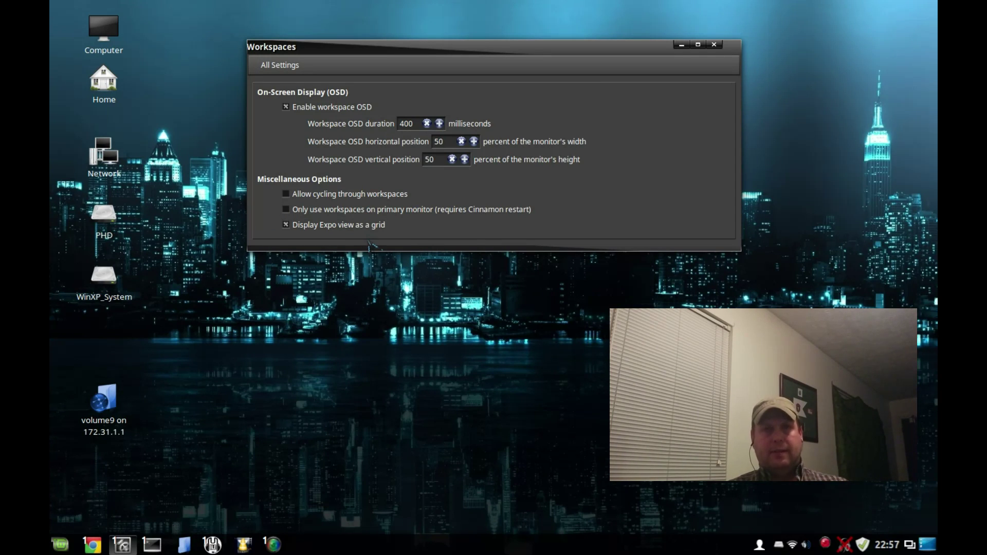
Preview the Scale and Expo views, then return to workspace 1 and the settings overview
{"action": "key", "text": "ctrl+alt+Down"}
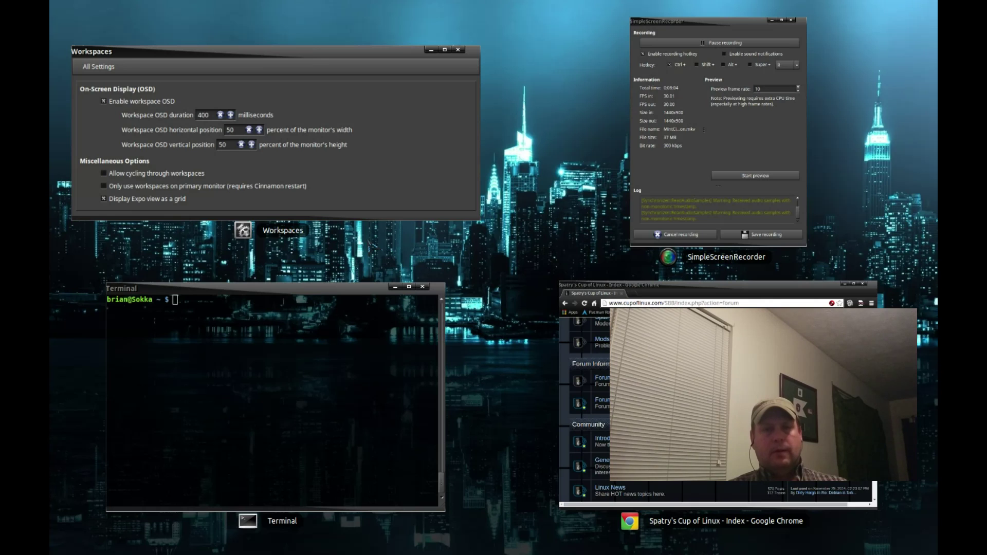
{"action": "left_click", "coordinate": [368, 242]}
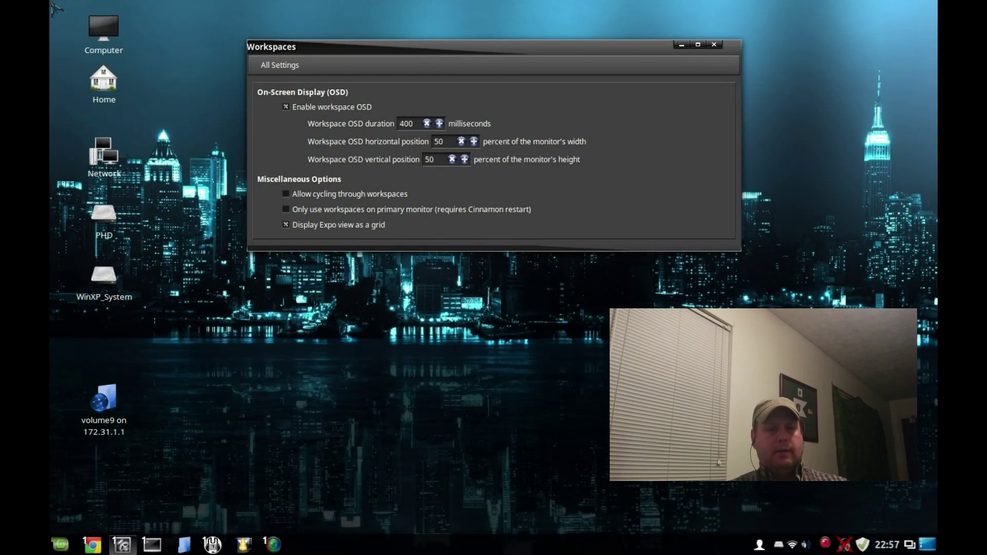
{"action": "mouse_move", "coordinate": [50, 2]}
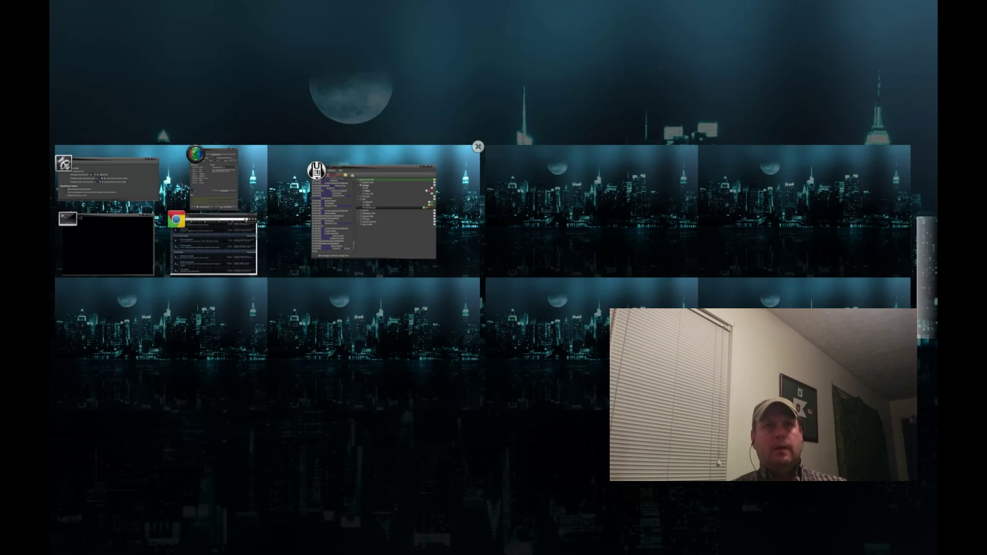
{"action": "left_click", "coordinate": [185, 185]}
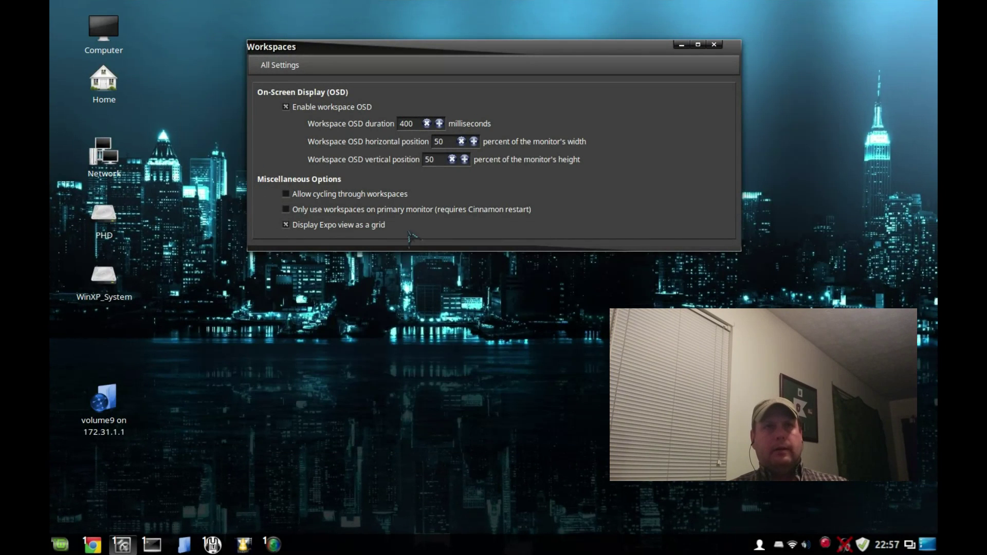
{"action": "left_click", "coordinate": [288, 66]}
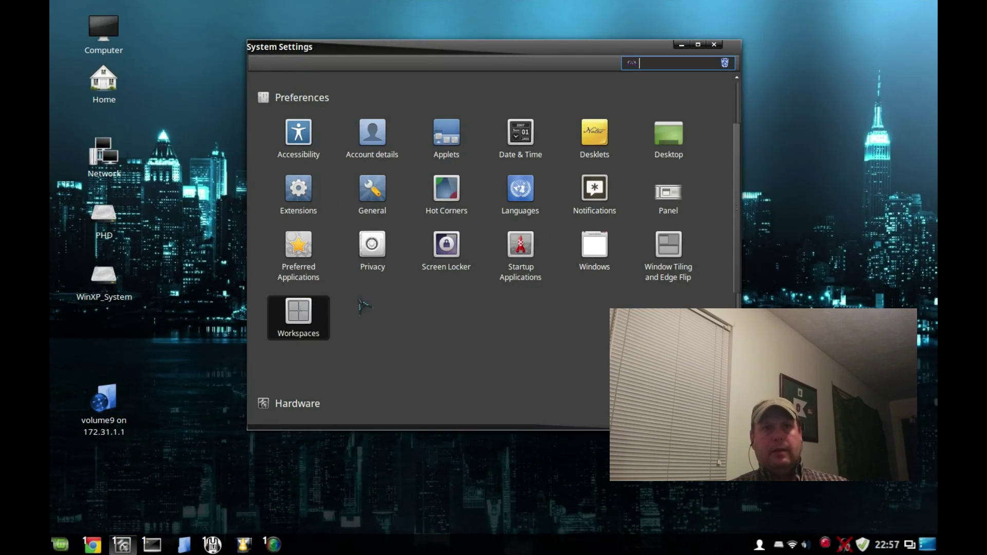
{"action": "left_click", "coordinate": [455, 201]}
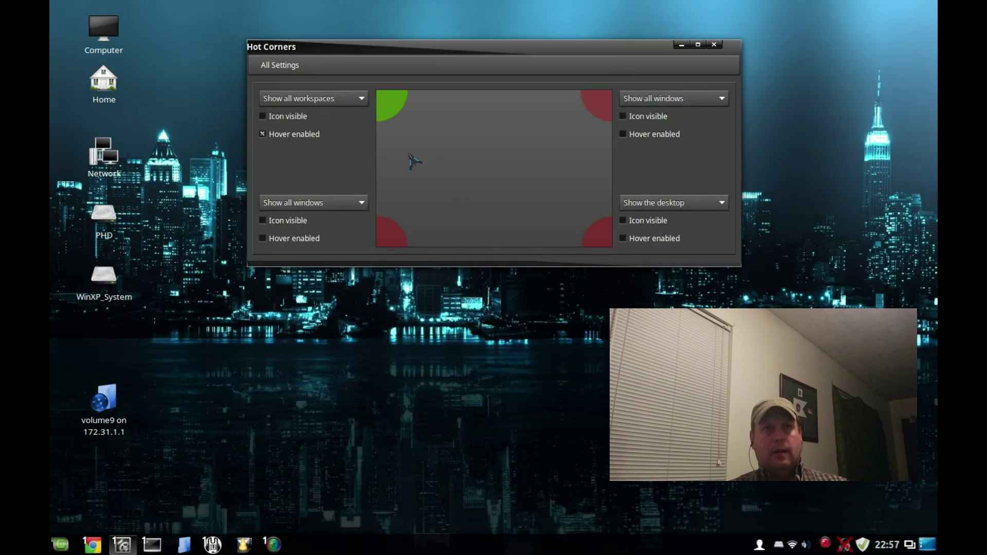
{"action": "left_click", "coordinate": [274, 122]}
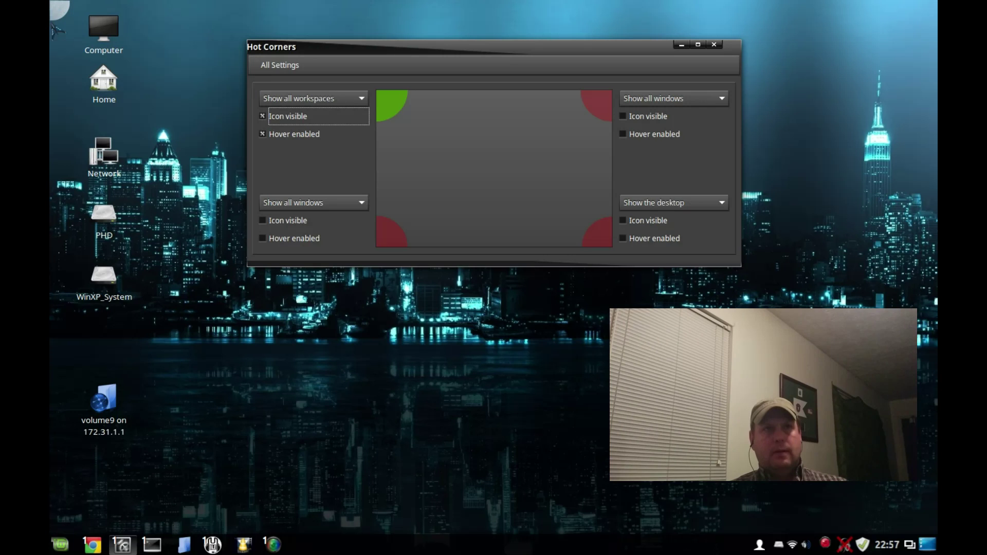
{"action": "left_click", "coordinate": [260, 117]}
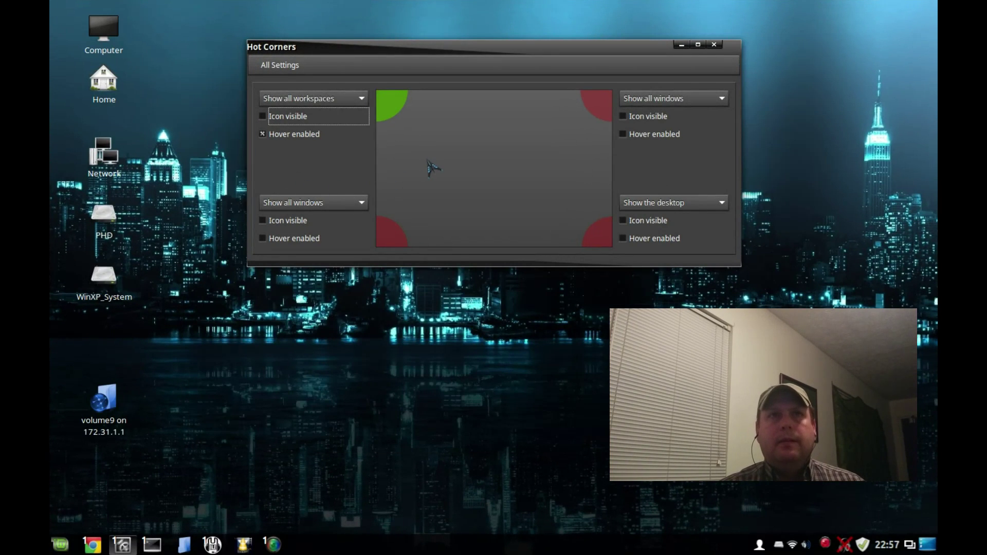
{"action": "left_click", "coordinate": [287, 64]}
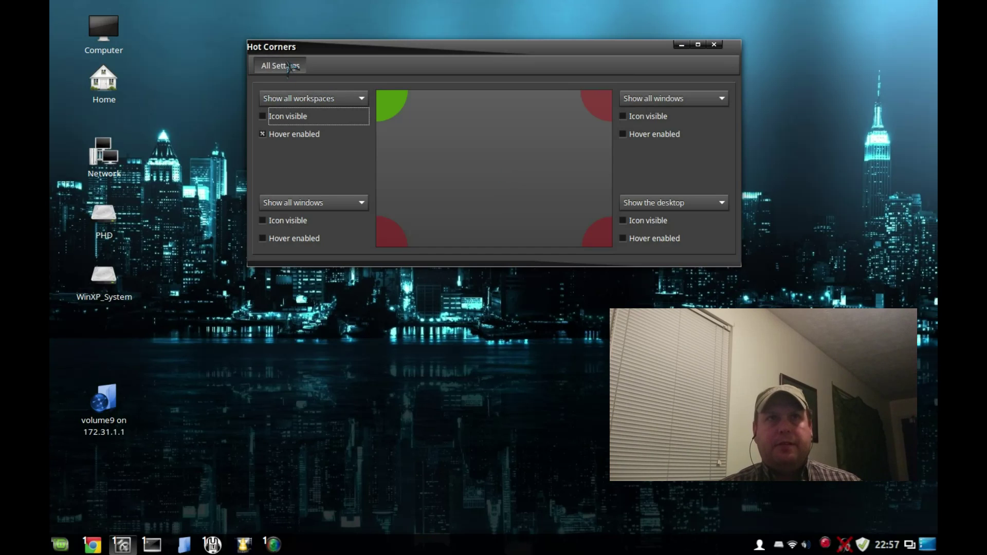
Open Login Window preferences under Administration, authenticating with the administrator password
{"action": "scroll", "coordinate": [465, 321], "scroll_direction": "down", "scroll_amount": 5}
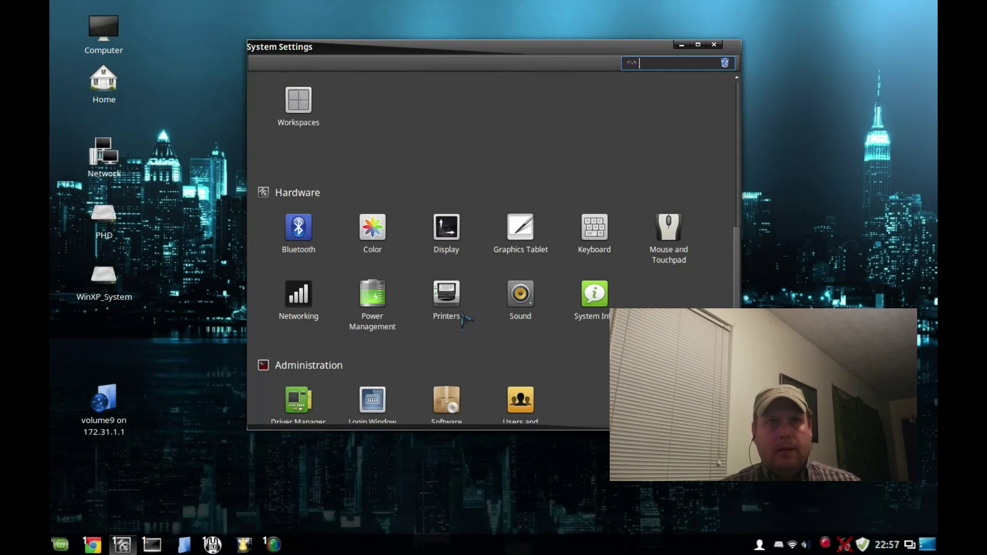
{"action": "scroll", "coordinate": [465, 321], "scroll_direction": "down", "scroll_amount": 1}
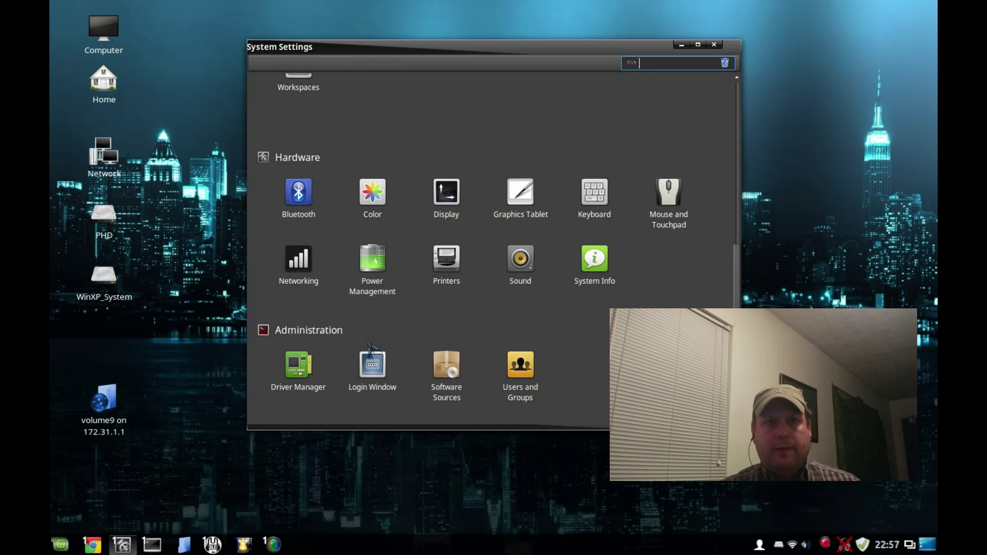
{"action": "left_click", "coordinate": [375, 372]}
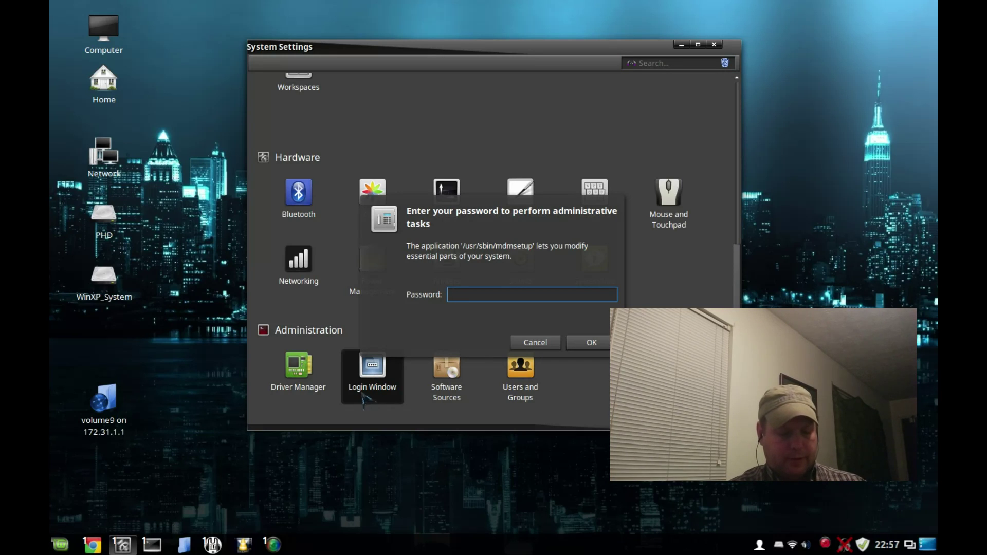
{"action": "type", "text": "********"}
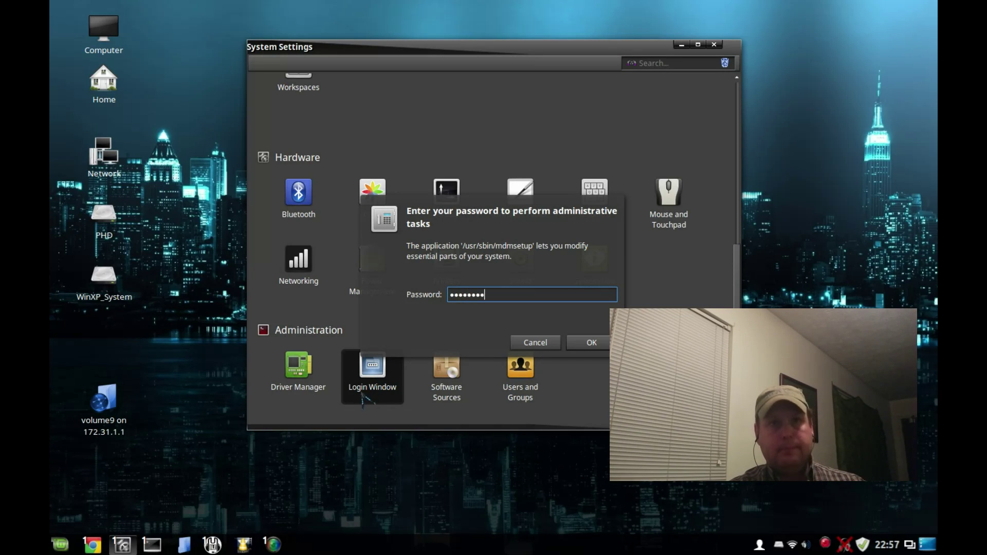
{"action": "key", "text": "Return"}
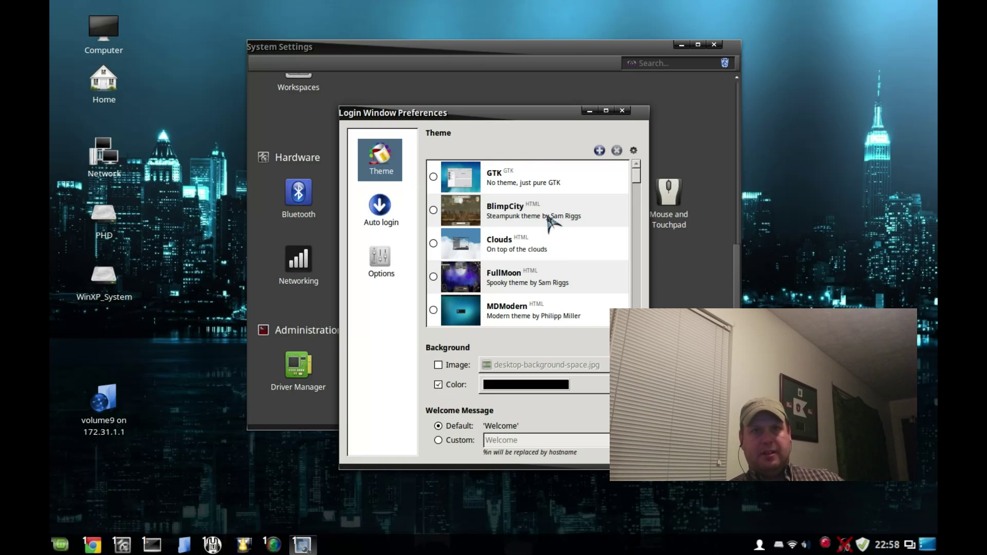
Browse the login screen's Theme list and general Options, then close Login Window Preferences
{"action": "scroll", "coordinate": [557, 243], "scroll_direction": "down", "scroll_amount": 3}
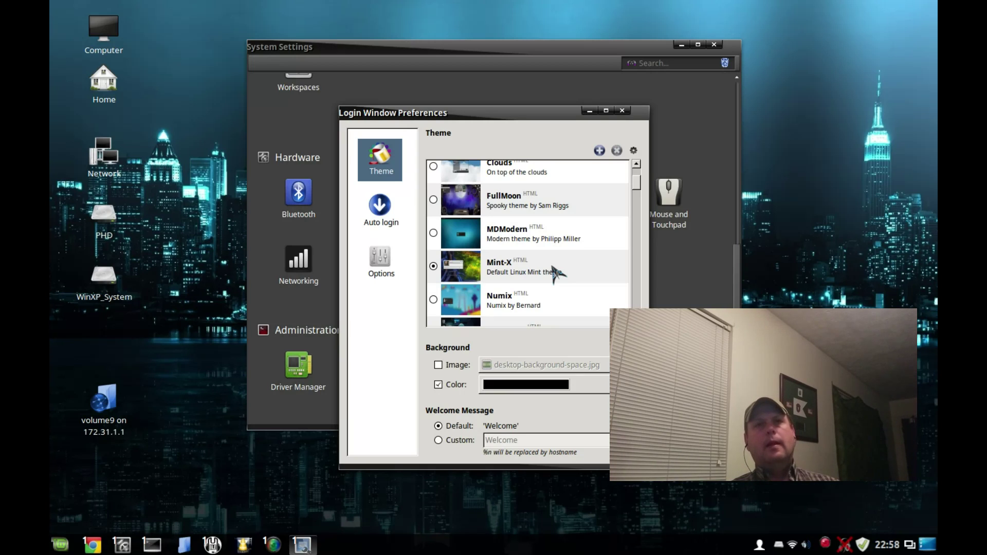
{"action": "scroll", "coordinate": [556, 272], "scroll_direction": "down", "scroll_amount": 2}
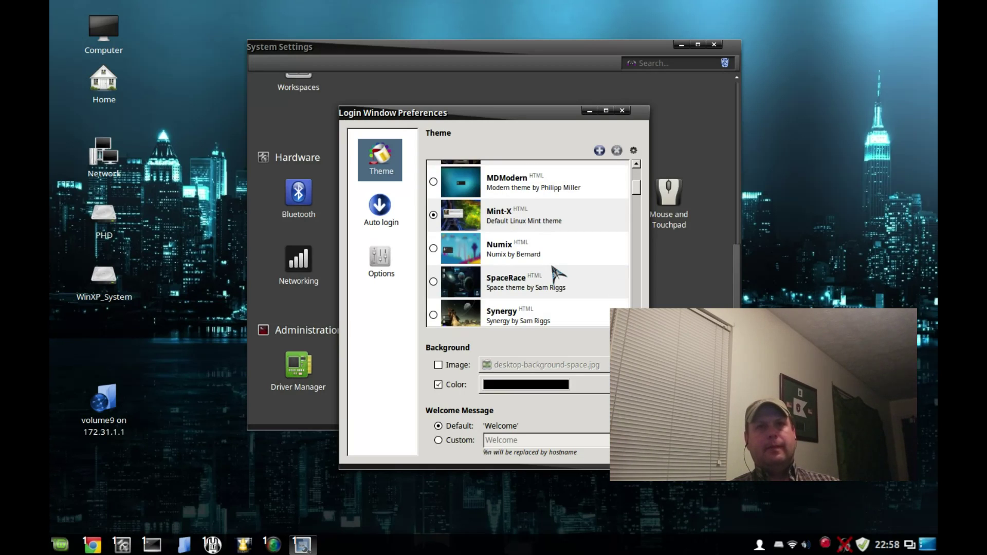
{"action": "scroll", "coordinate": [553, 267], "scroll_direction": "down", "scroll_amount": 2}
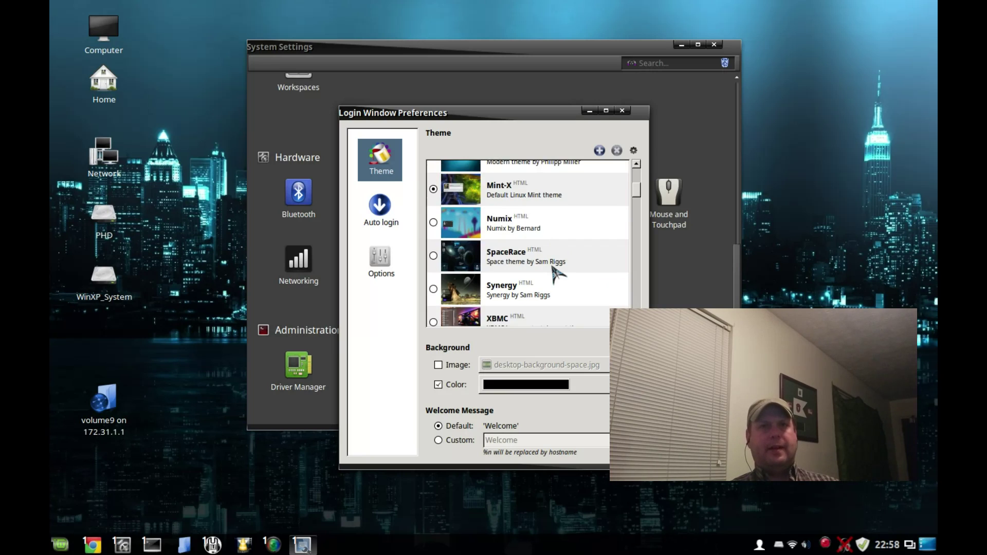
{"action": "scroll", "coordinate": [557, 273], "scroll_direction": "down", "scroll_amount": 2}
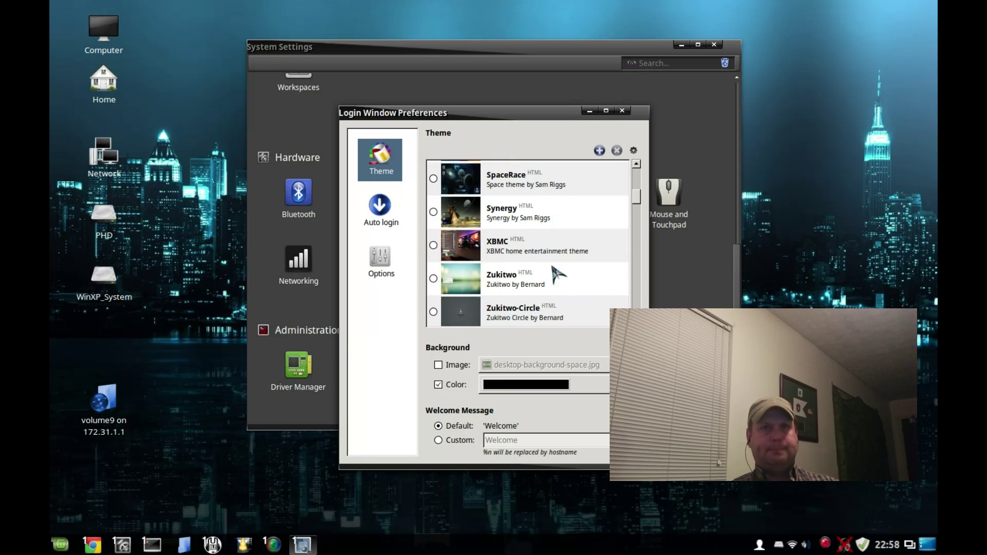
{"action": "scroll", "coordinate": [558, 272], "scroll_direction": "up", "scroll_amount": 8}
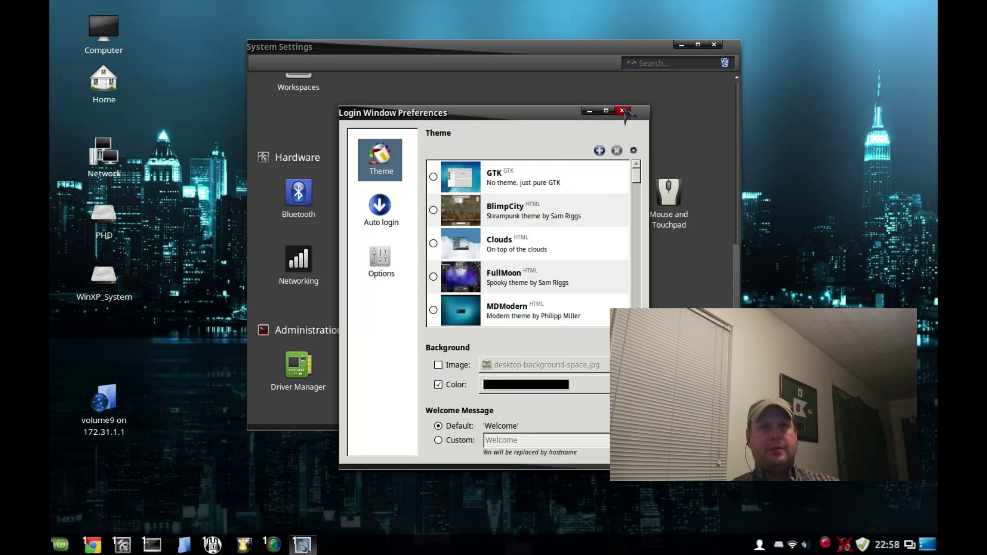
{"action": "left_click", "coordinate": [386, 269]}
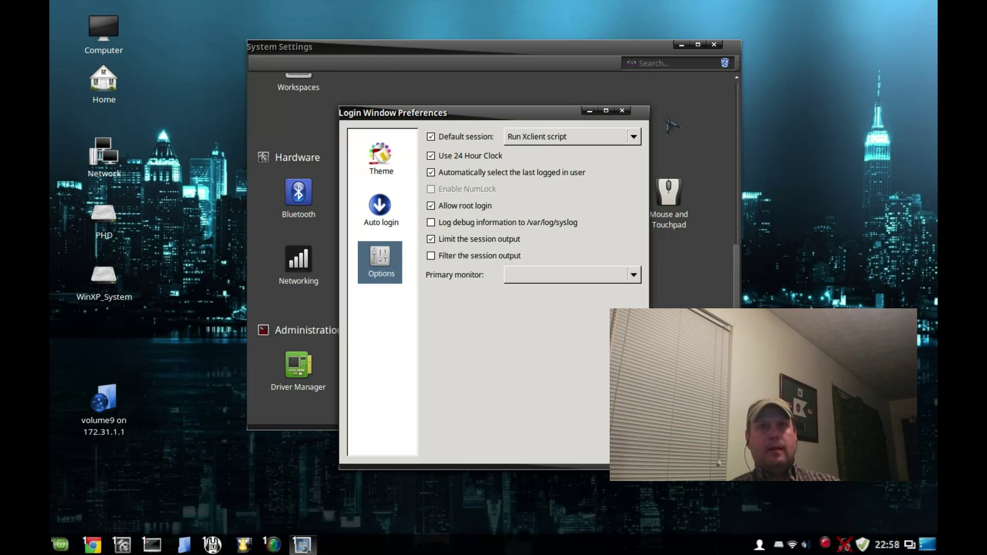
{"action": "left_click", "coordinate": [622, 111]}
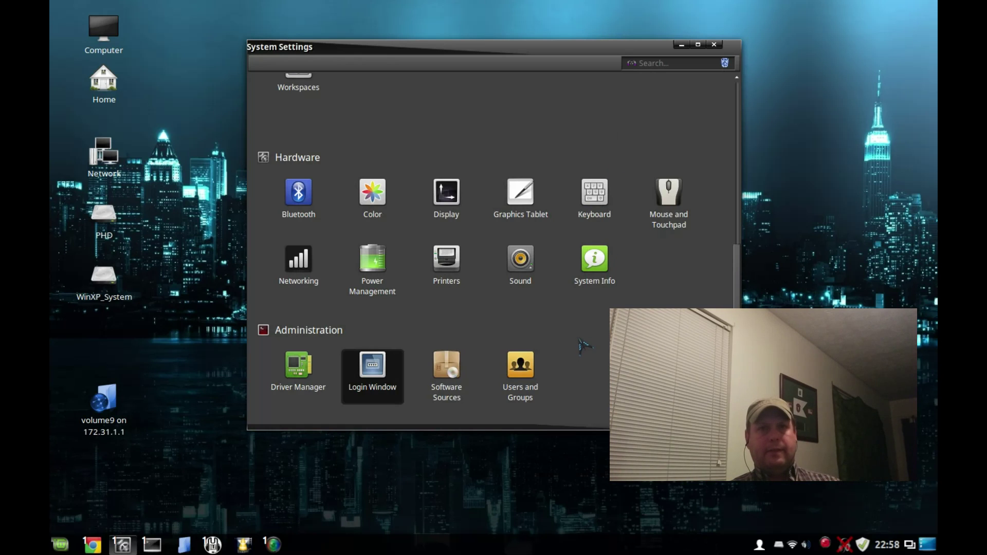
{"action": "scroll", "coordinate": [580, 345], "scroll_direction": "up", "scroll_amount": 3}
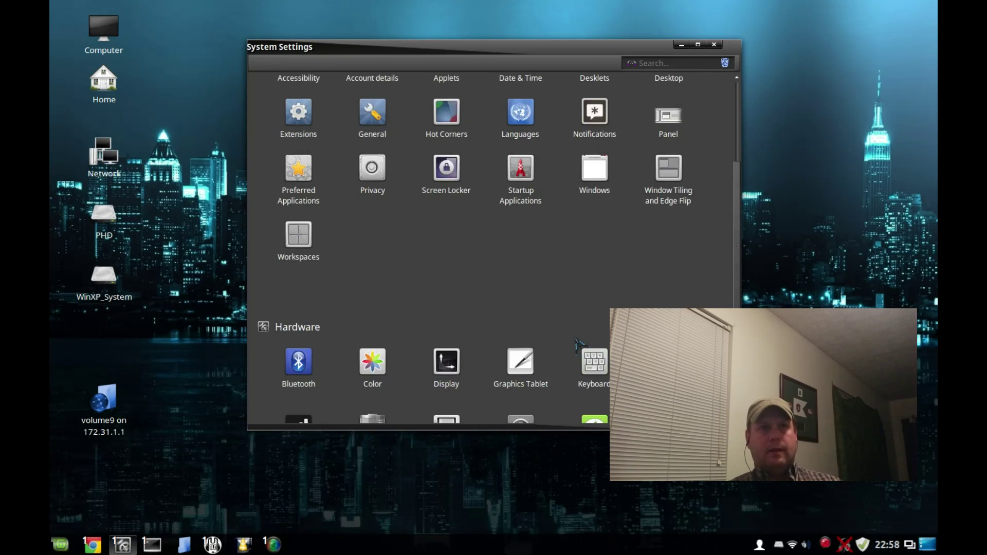
{"action": "scroll", "coordinate": [576, 343], "scroll_direction": "up", "scroll_amount": 3}
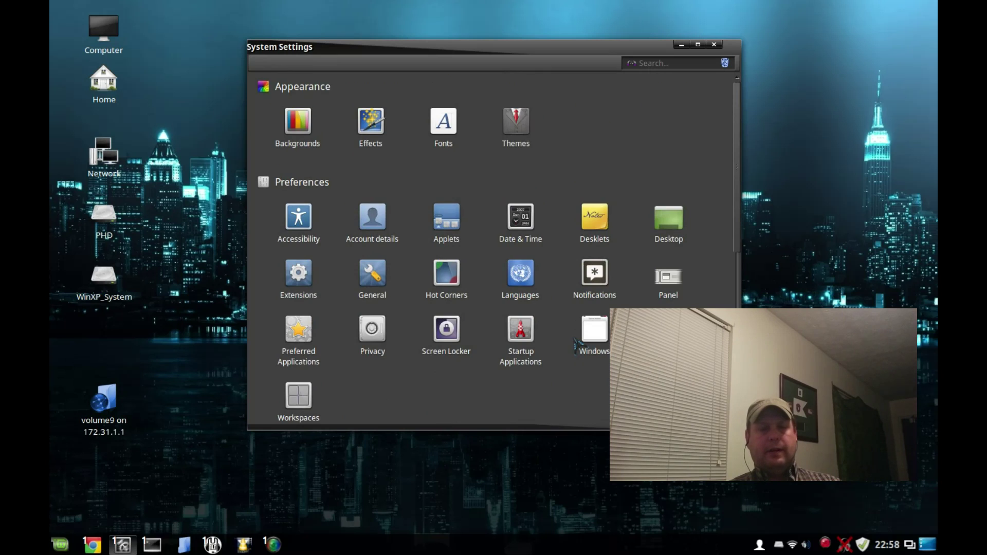
{"action": "scroll", "coordinate": [576, 344], "scroll_direction": "down", "scroll_amount": 3}
{"action": "scroll", "coordinate": [576, 343], "scroll_direction": "up", "scroll_amount": 3}
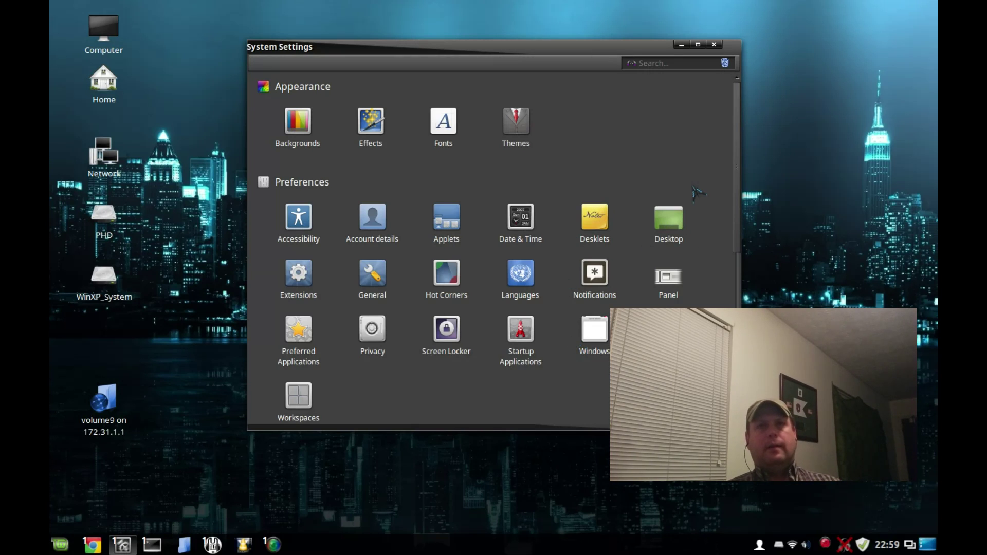
{"action": "scroll", "coordinate": [637, 162], "scroll_direction": "down", "scroll_amount": 3}
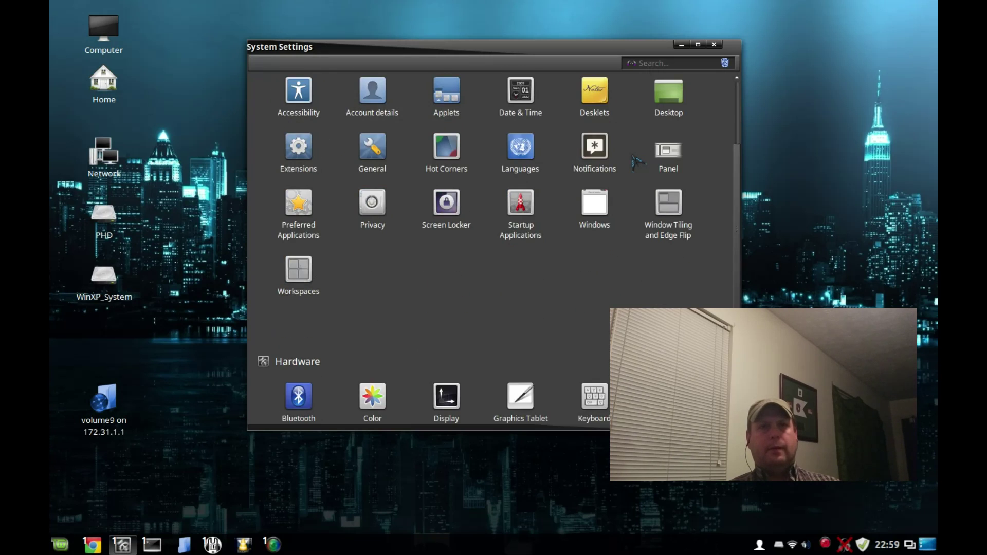
{"action": "scroll", "coordinate": [637, 162], "scroll_direction": "down", "scroll_amount": 3}
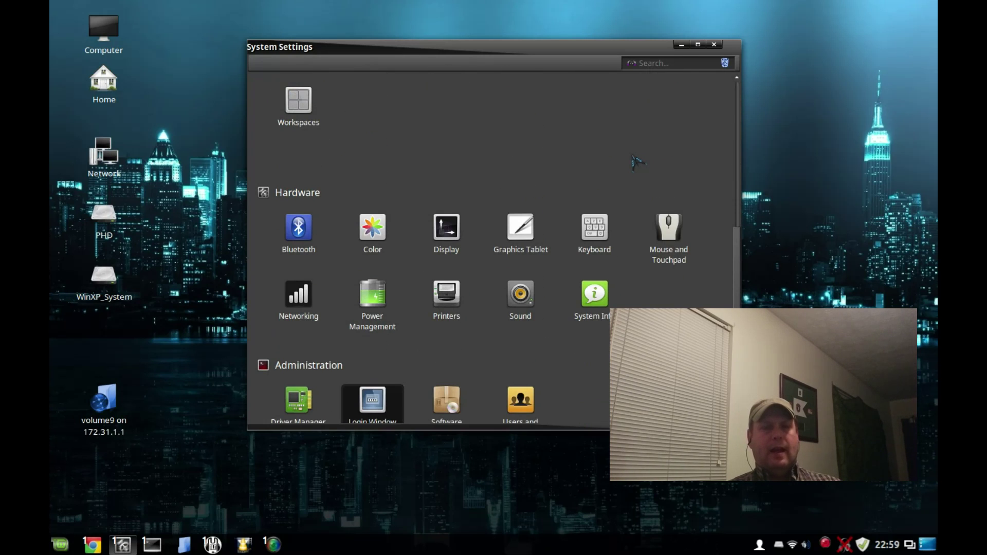
{"action": "scroll", "coordinate": [637, 162], "scroll_direction": "down", "scroll_amount": 1}
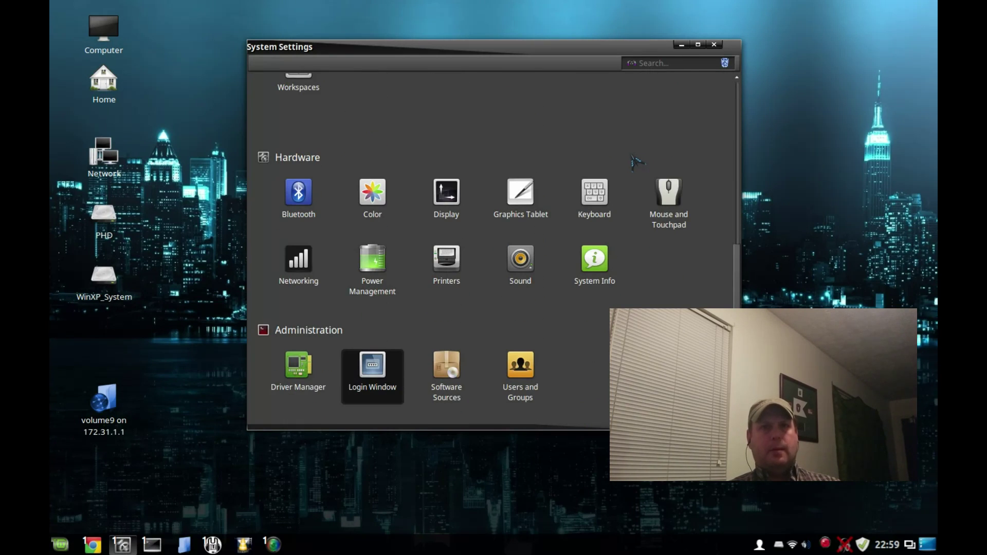
{"action": "scroll", "coordinate": [636, 162], "scroll_direction": "up", "scroll_amount": 7}
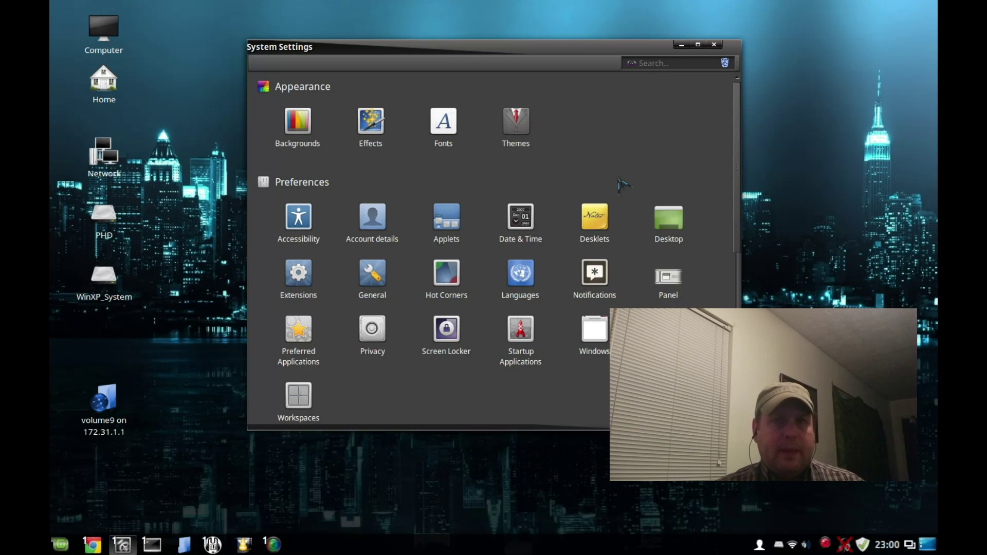
Minimize the System Settings window to reveal the city-skyline desktop
{"action": "left_click", "coordinate": [681, 45]}
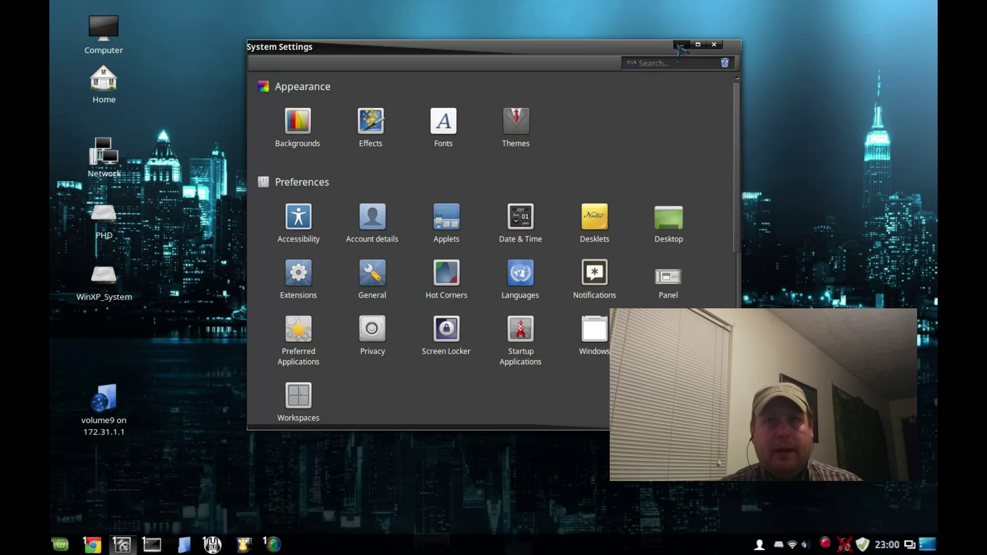